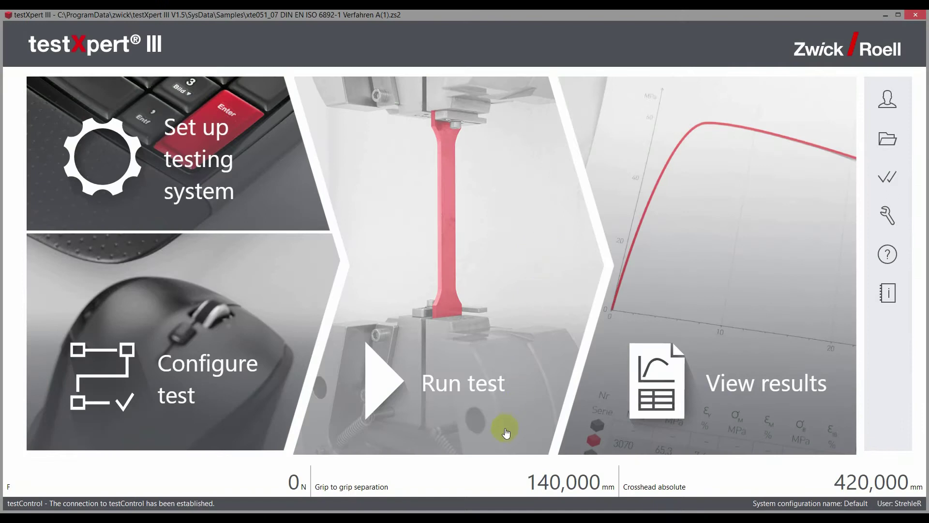
- Open Run test and inspect specimen 4's results row and the Rp0.2 column
click(480, 342)
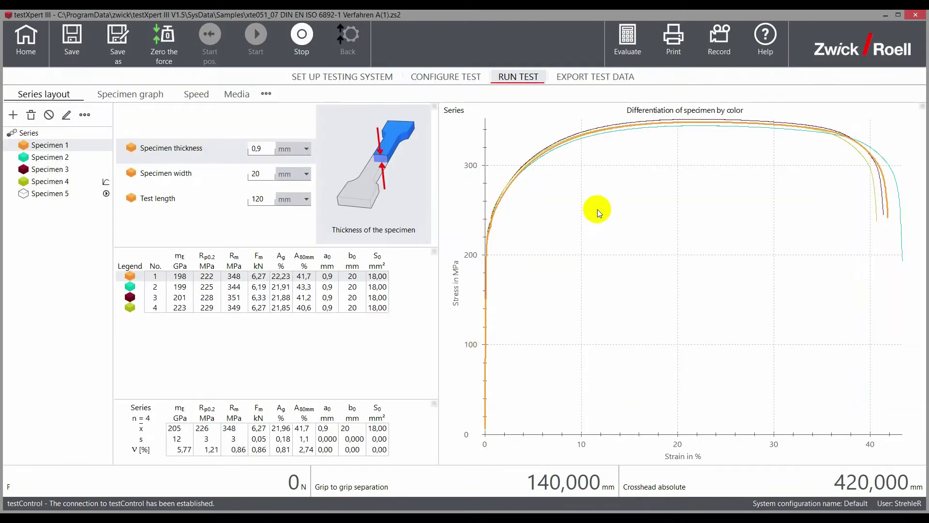
click(171, 311)
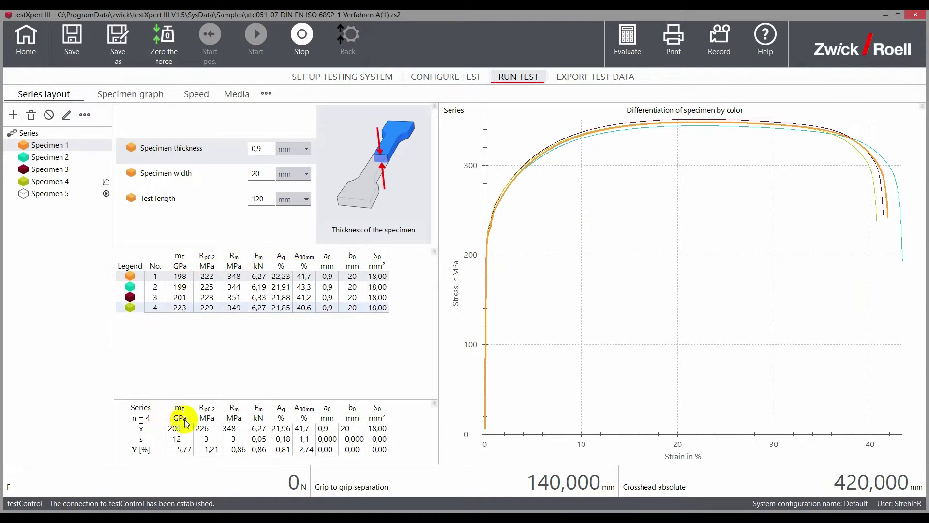
click(211, 427)
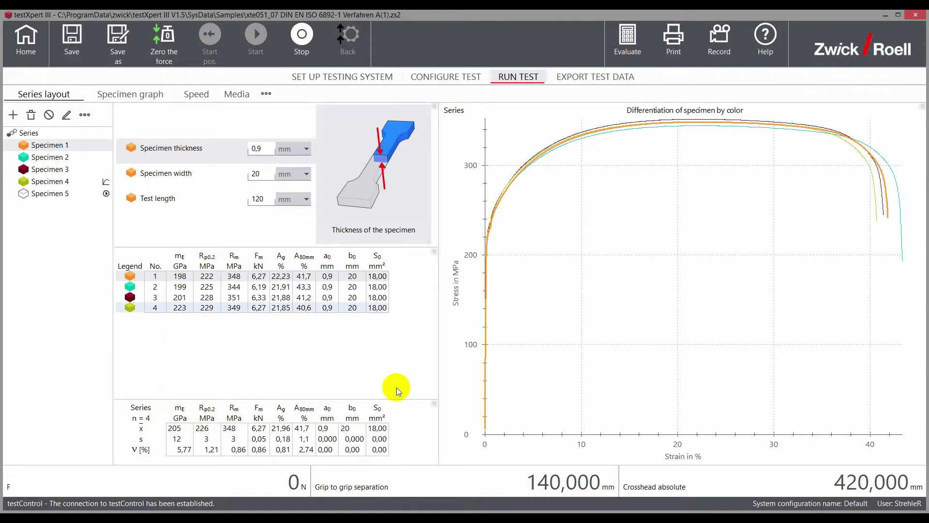
click(564, 243)
- Change the curve graph's Display setting from Series to Specimen
right_click(563, 243)
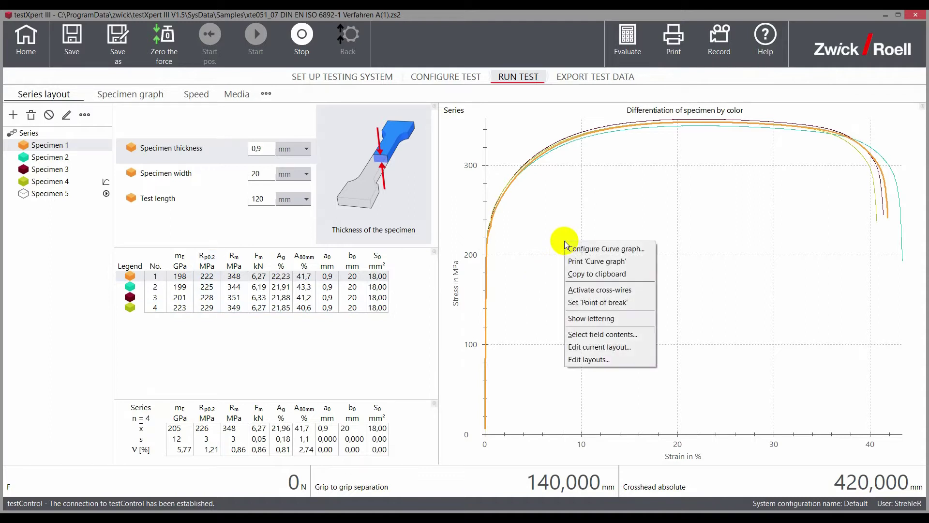
click(585, 248)
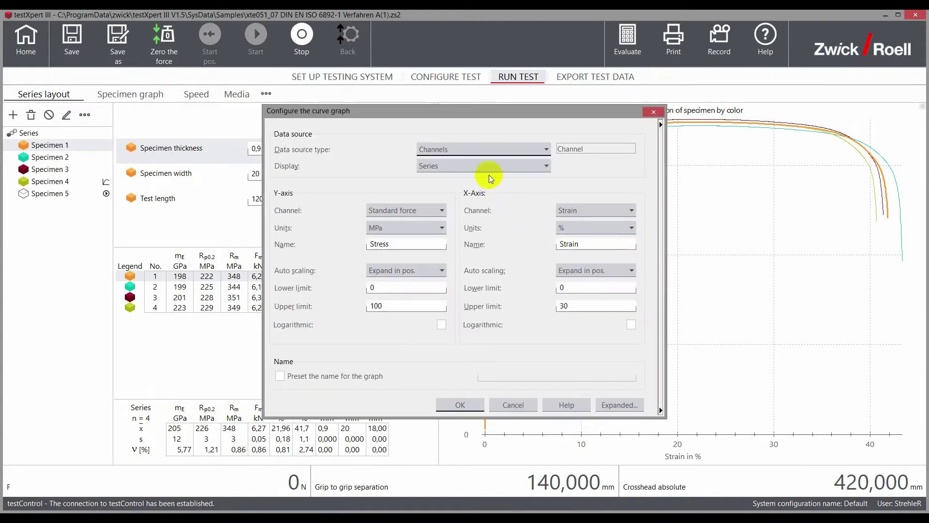
click(485, 168)
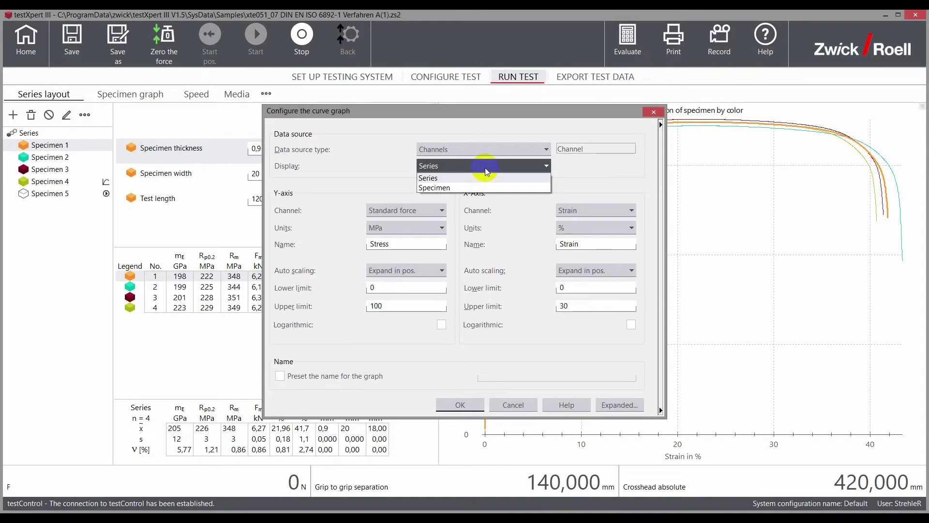
click(471, 188)
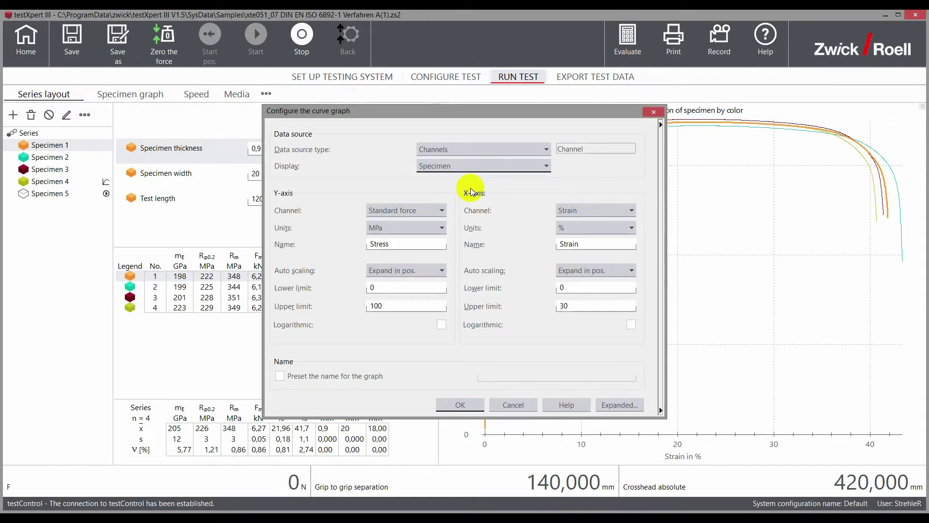
click(451, 407)
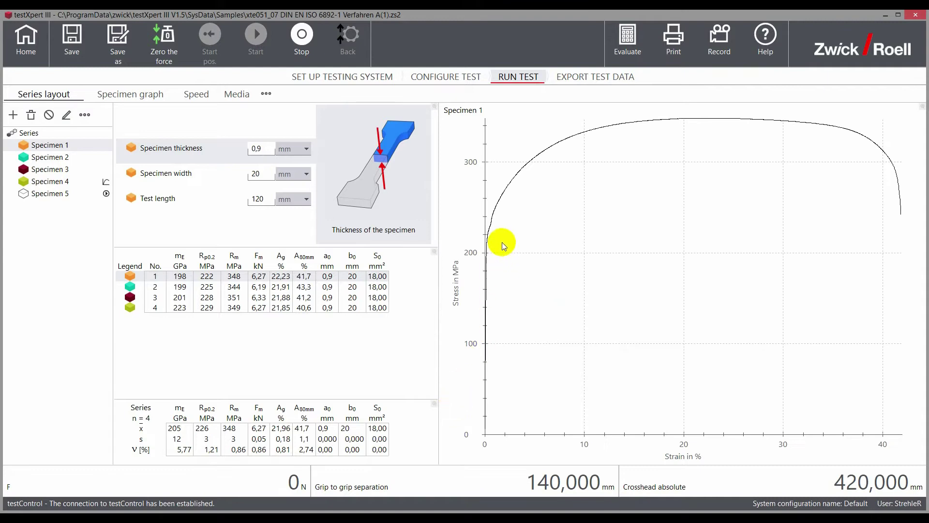
- Select Specimen 2, then set the curve graph's Display back to Series
click(58, 159)
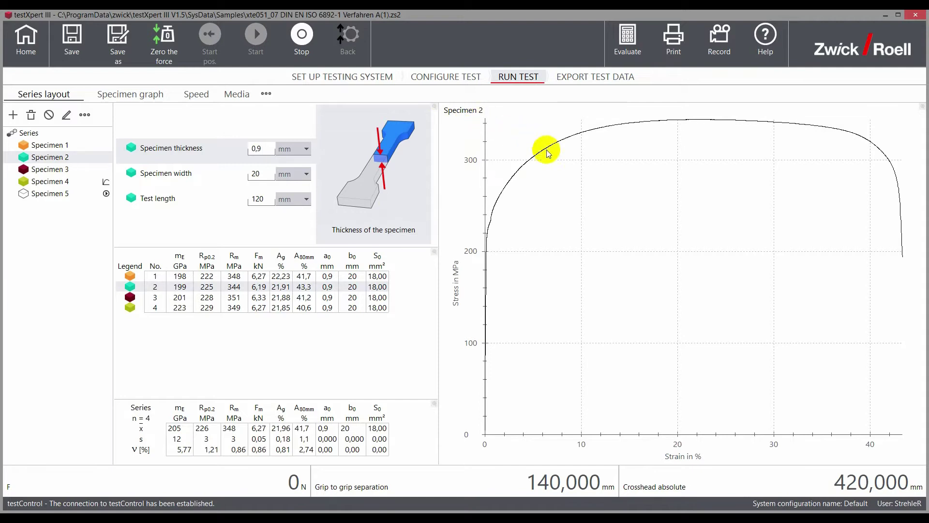
right_click(580, 164)
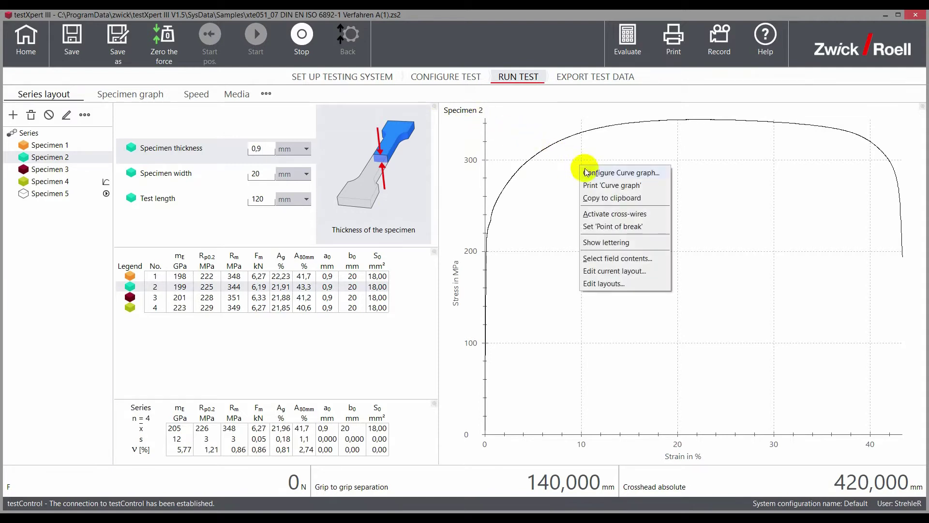
click(594, 172)
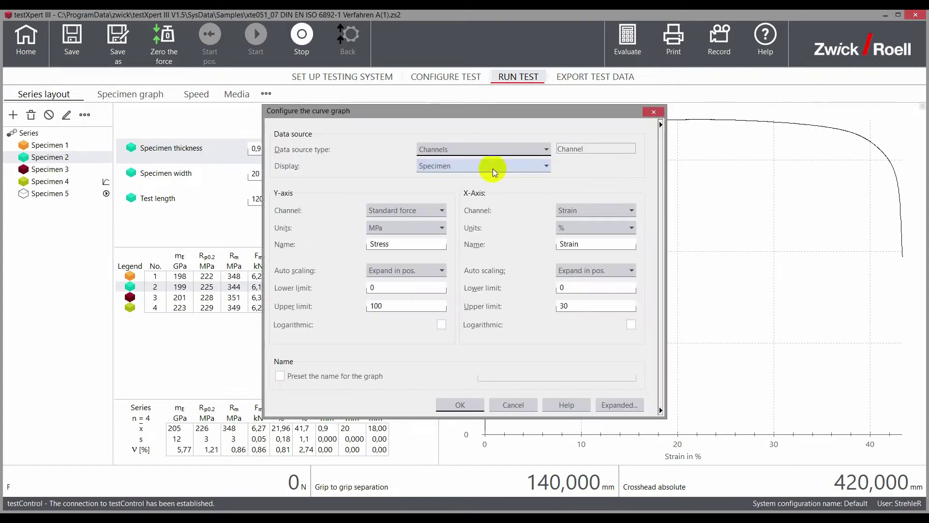
click(487, 167)
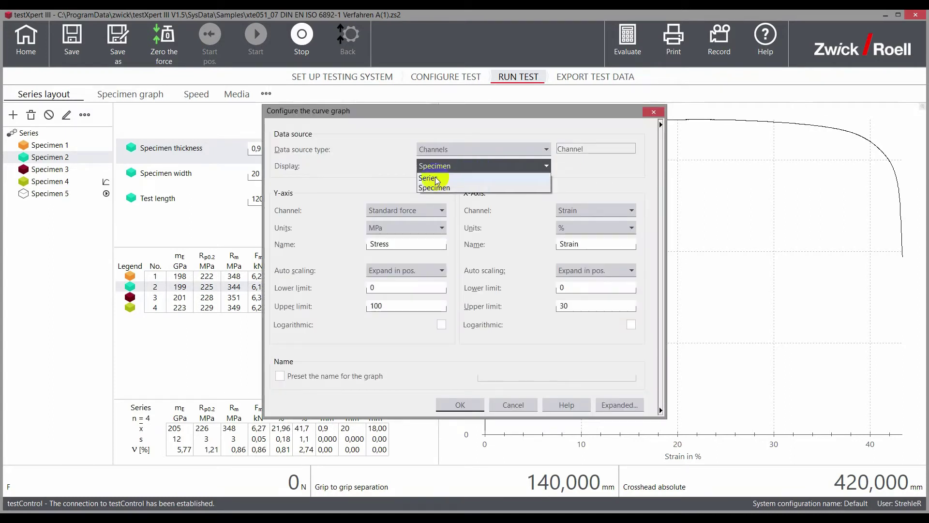
click(440, 179)
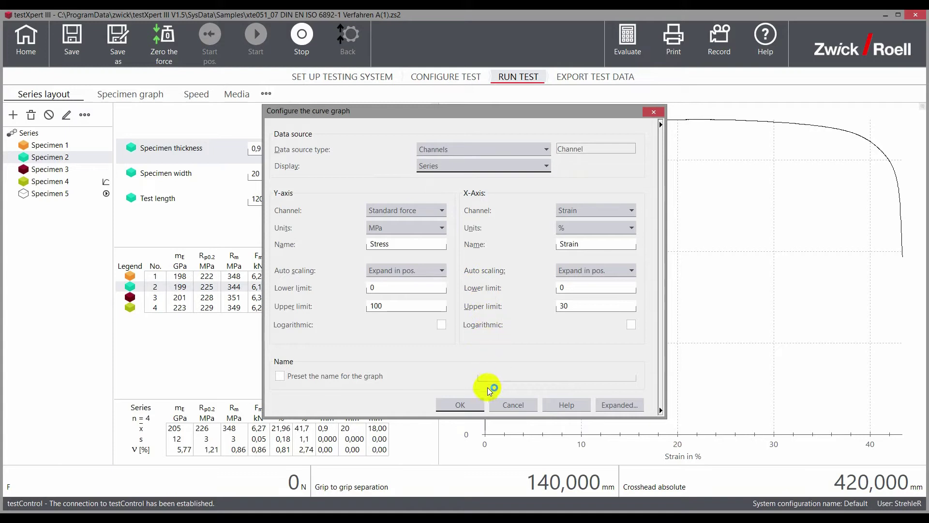
click(478, 405)
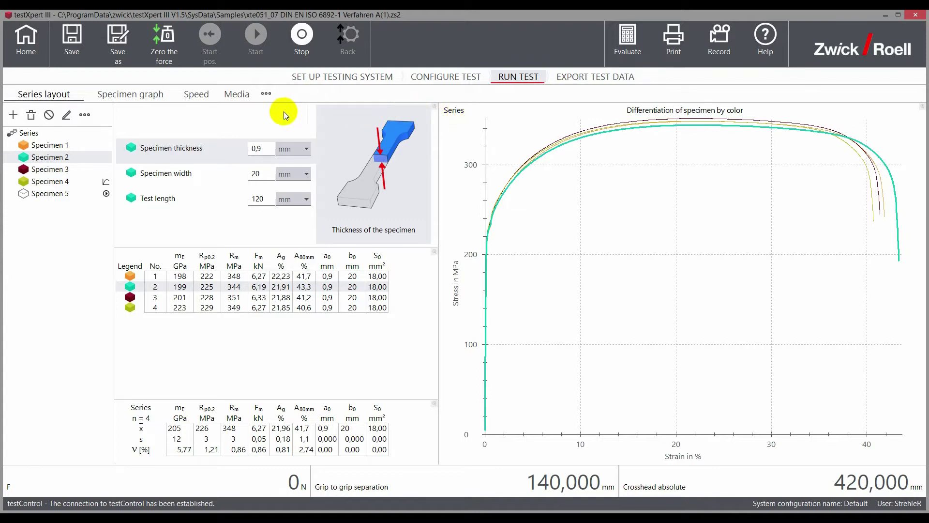
- Switch to Specimen 2's specimen graph and bring up its expanded curve graph configuration
click(134, 99)
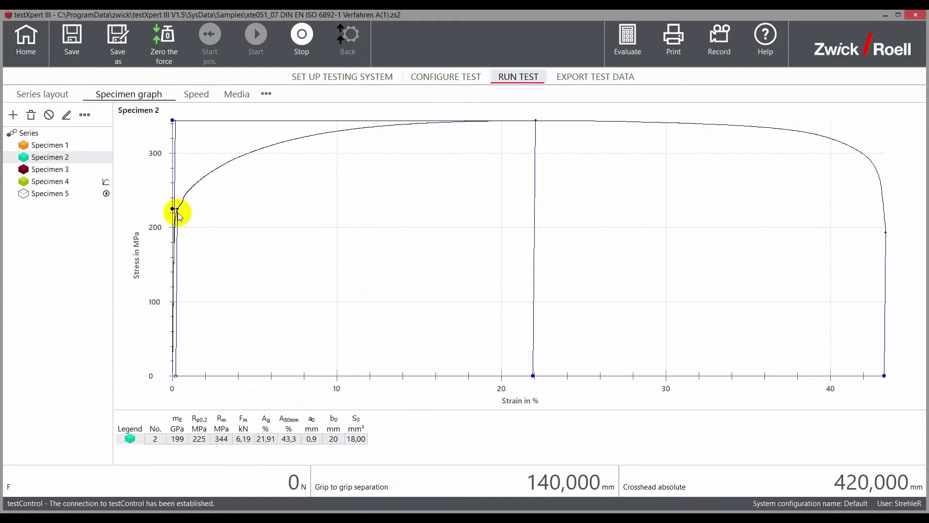
right_click(386, 195)
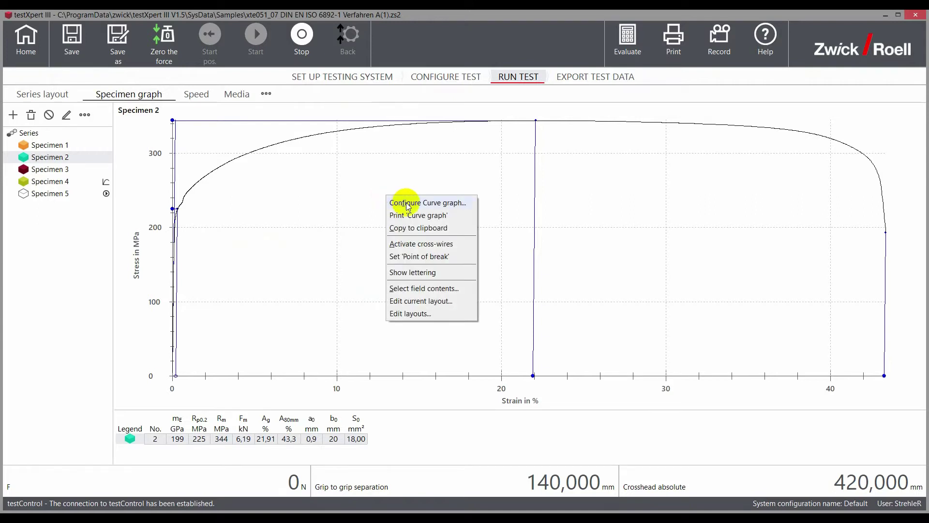
click(406, 204)
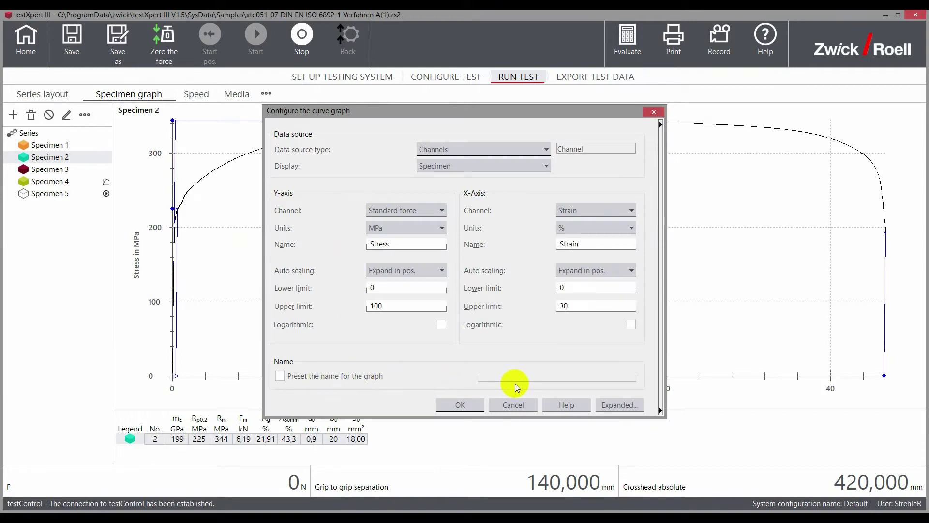
key(Return)
double_click(622, 405)
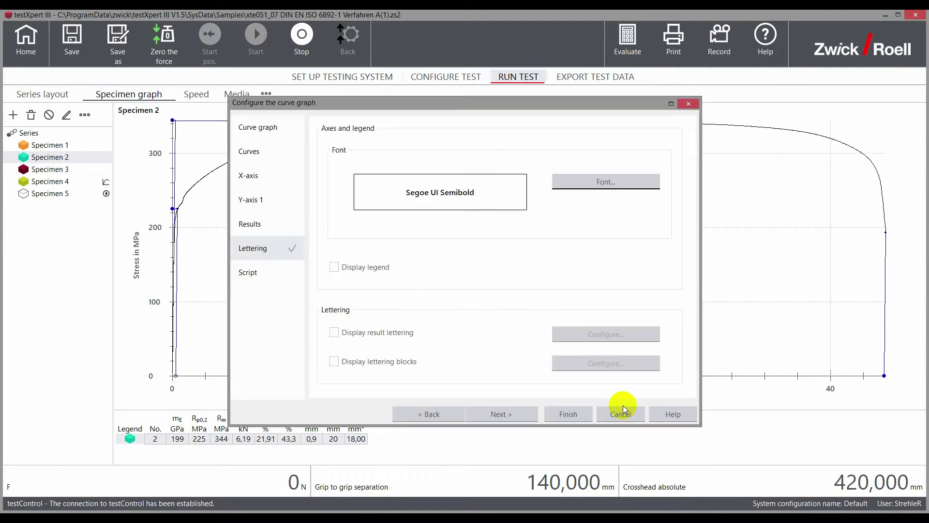
- Give the F /dL curve a 1 mm thick red line and apply the changes
click(255, 154)
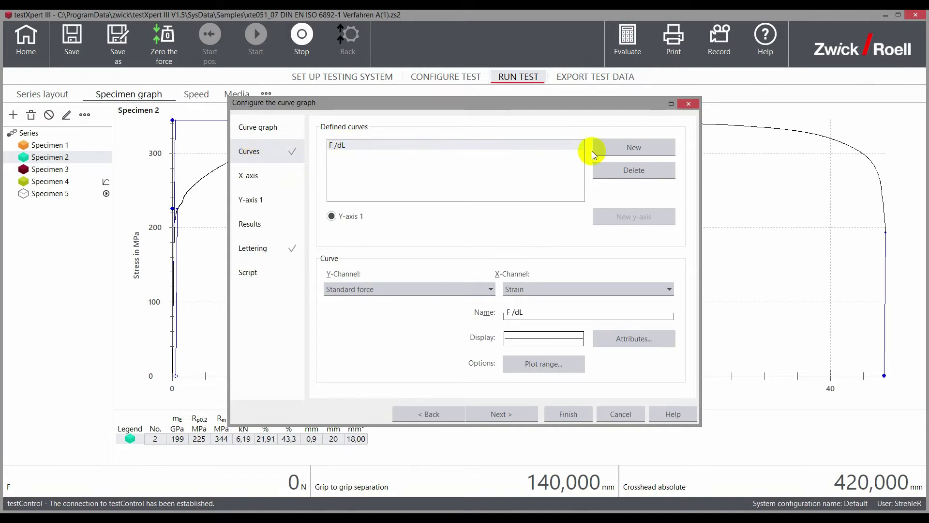
click(641, 343)
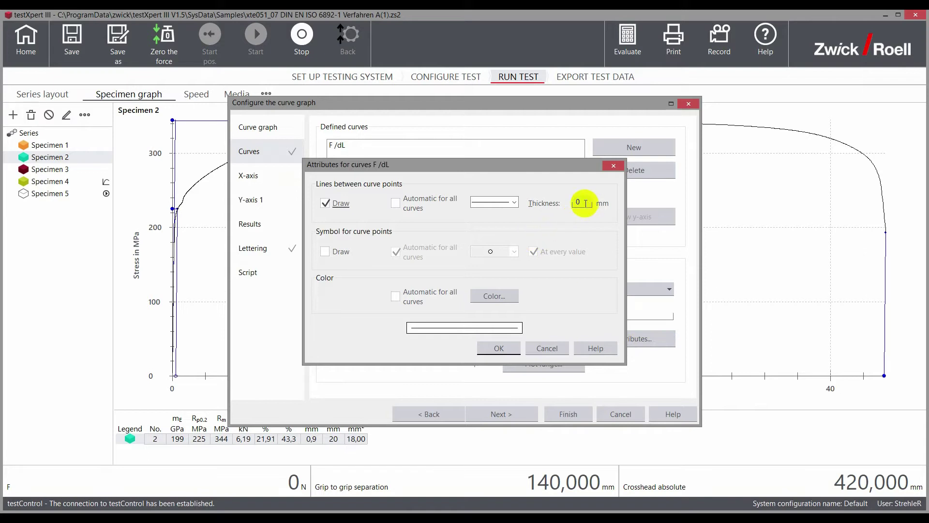
double_click(581, 202)
text(1)
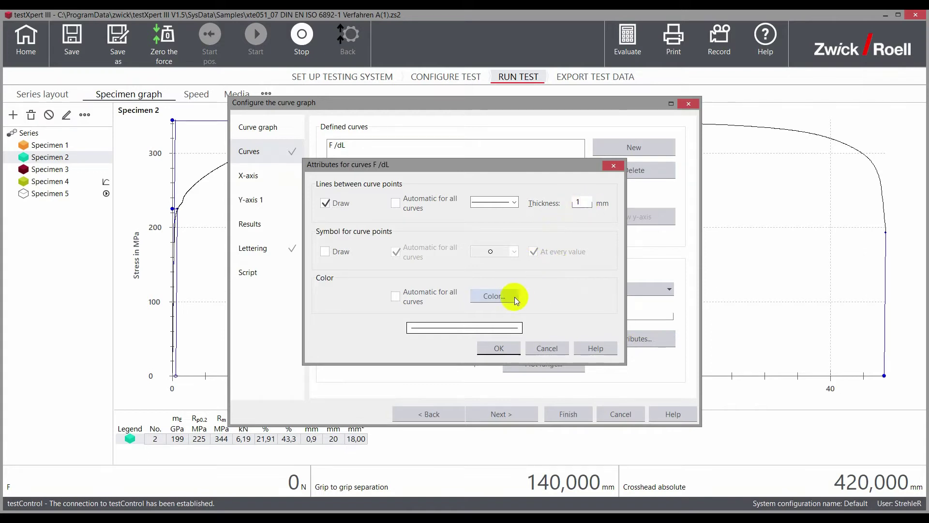
click(501, 296)
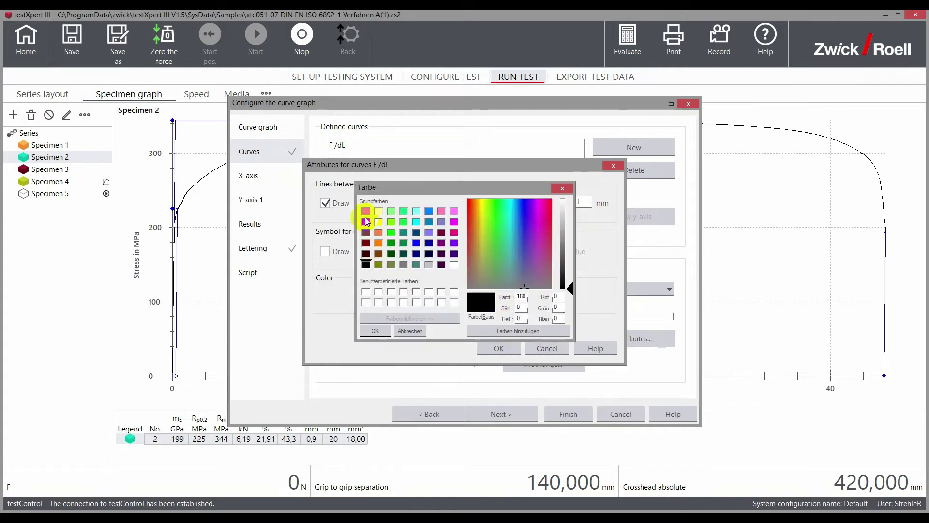
click(365, 221)
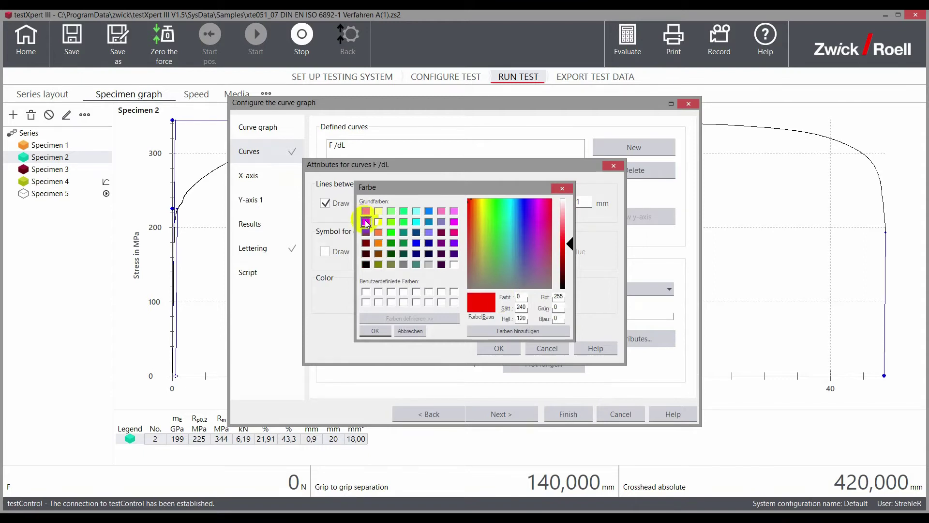
click(382, 330)
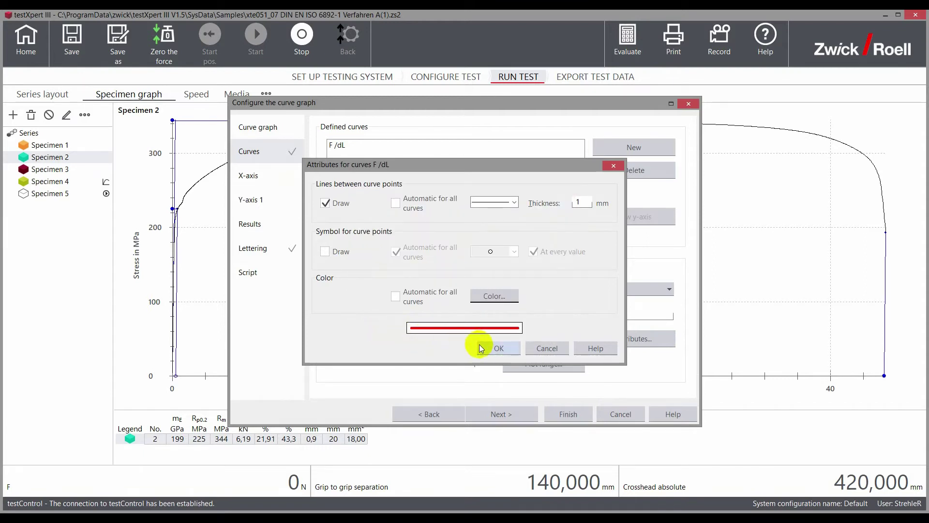
click(491, 347)
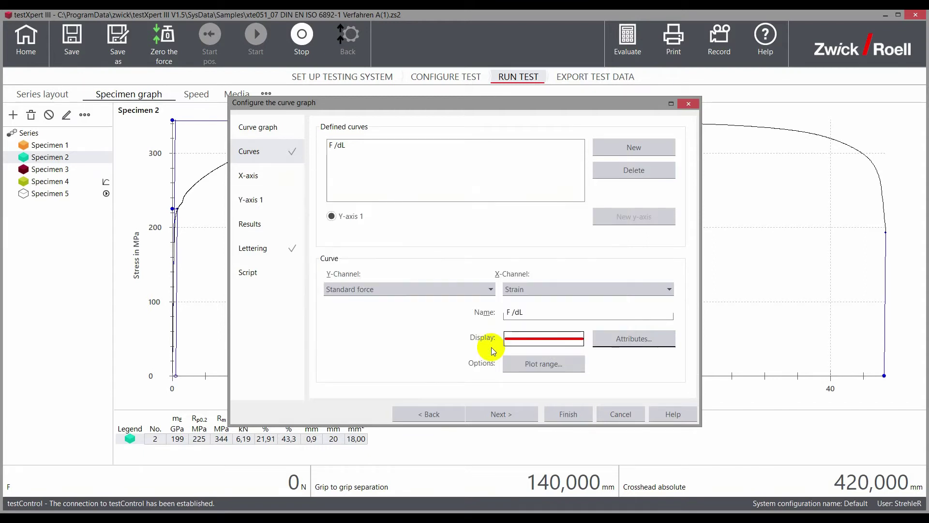
click(558, 411)
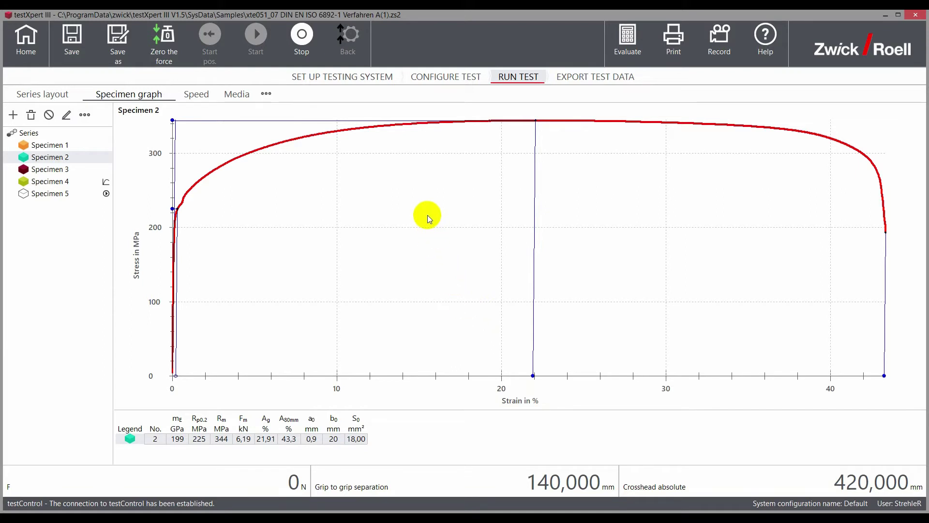
- Add a new curve to the specimen graph with Nominal strain as its x-channel
right_click(427, 215)
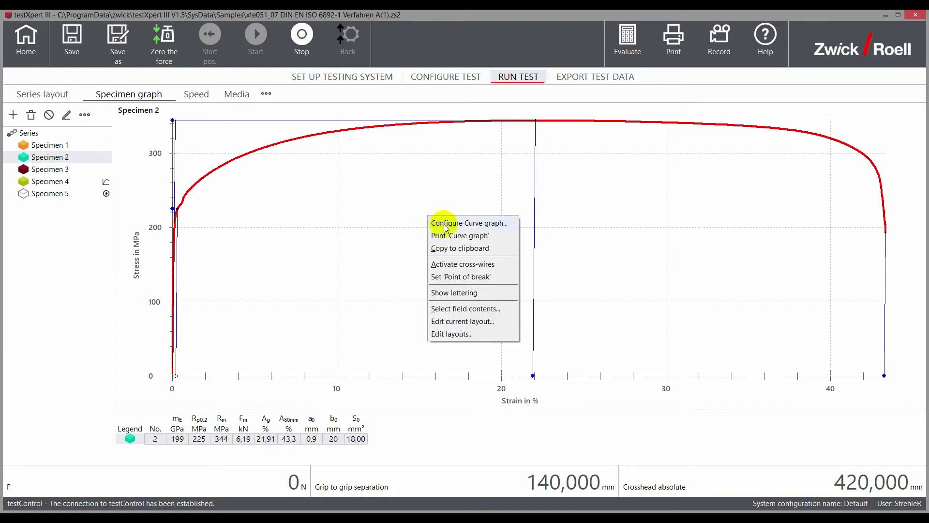
click(444, 225)
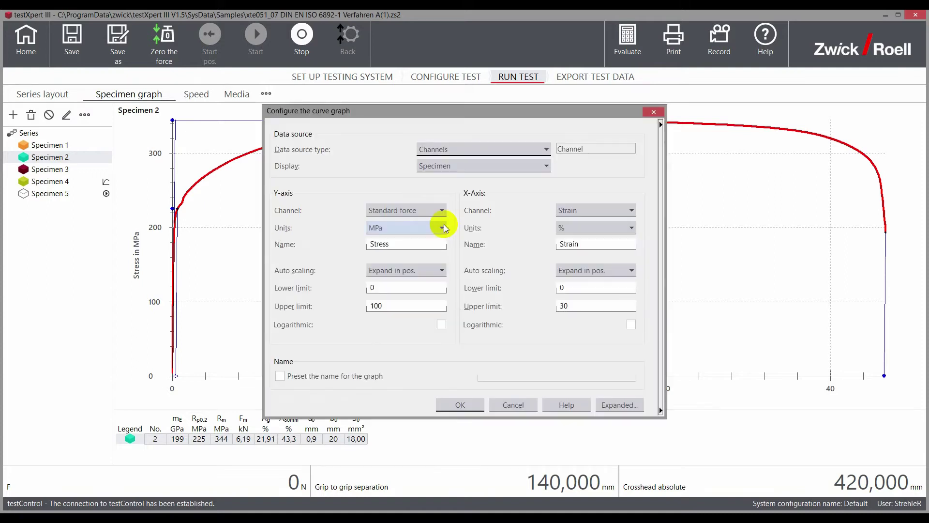
click(617, 405)
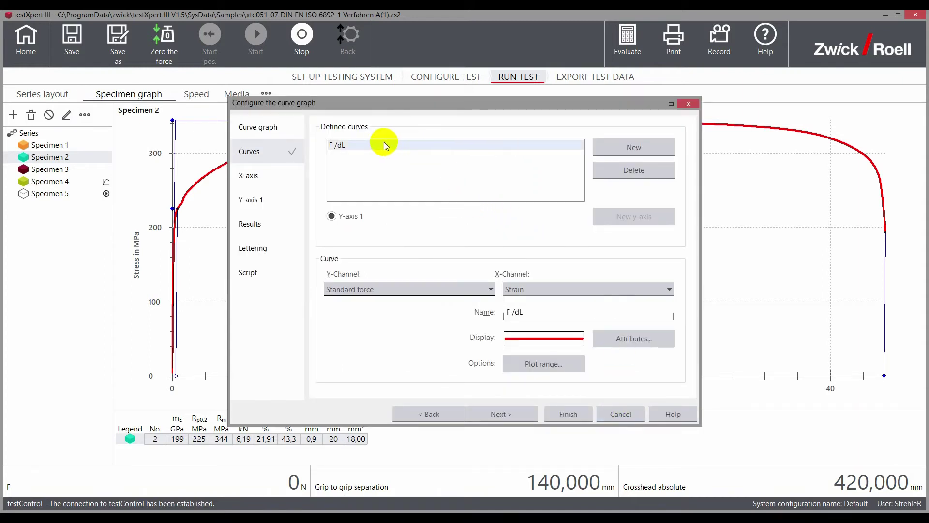
click(608, 148)
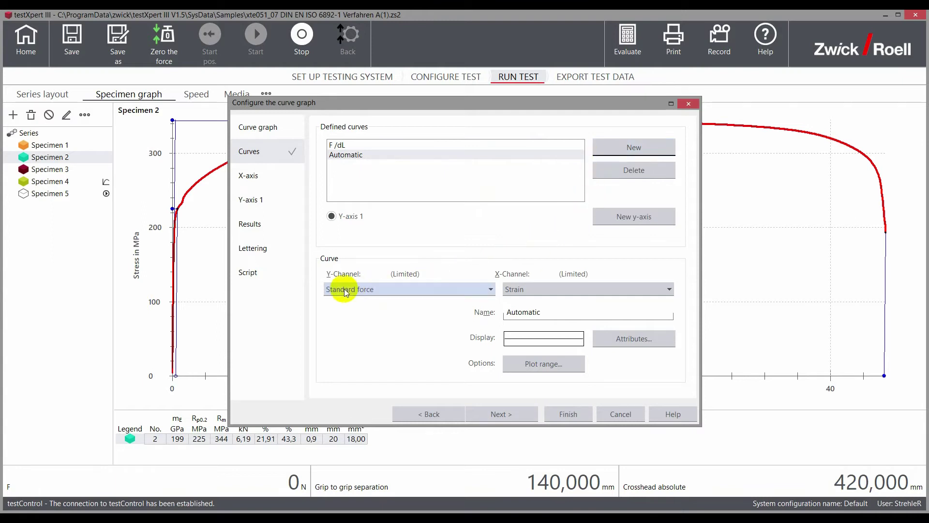
click(573, 289)
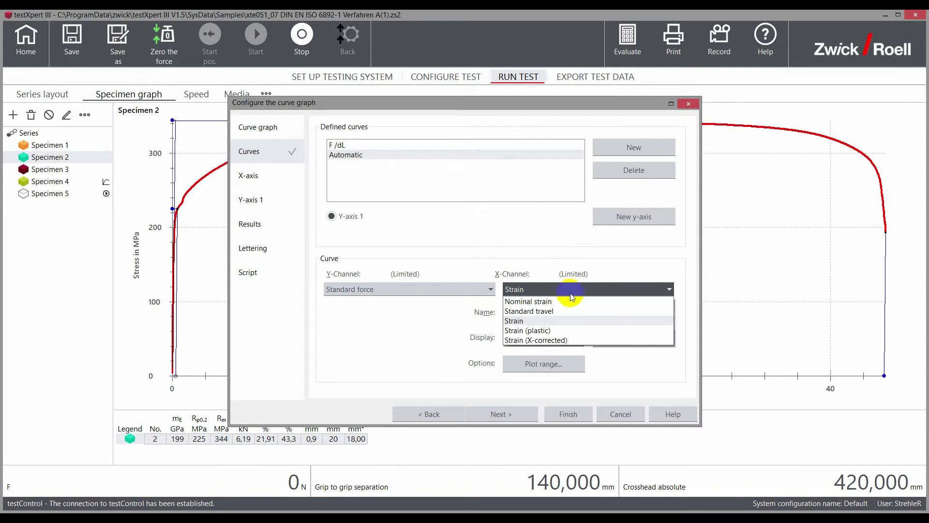
click(546, 301)
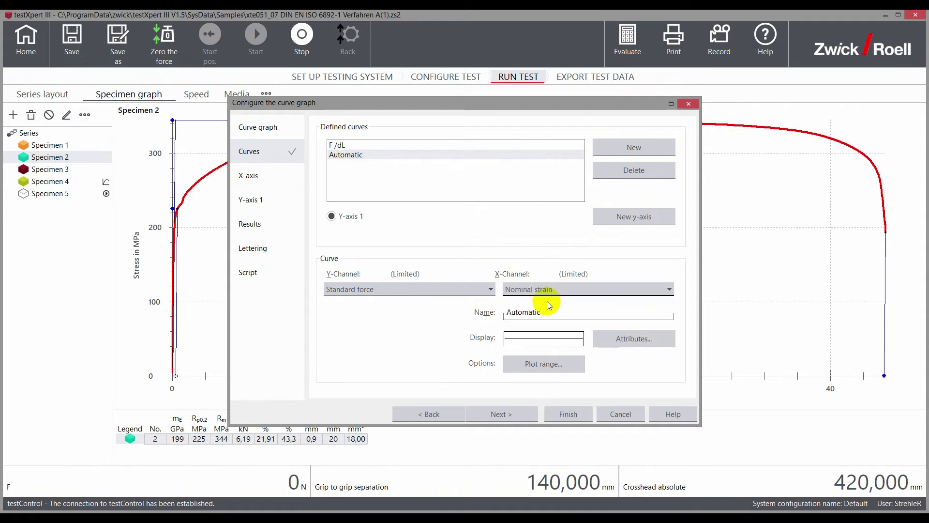
- Draw the new force–nominal strain curve as a 1 mm dark blue line
click(634, 340)
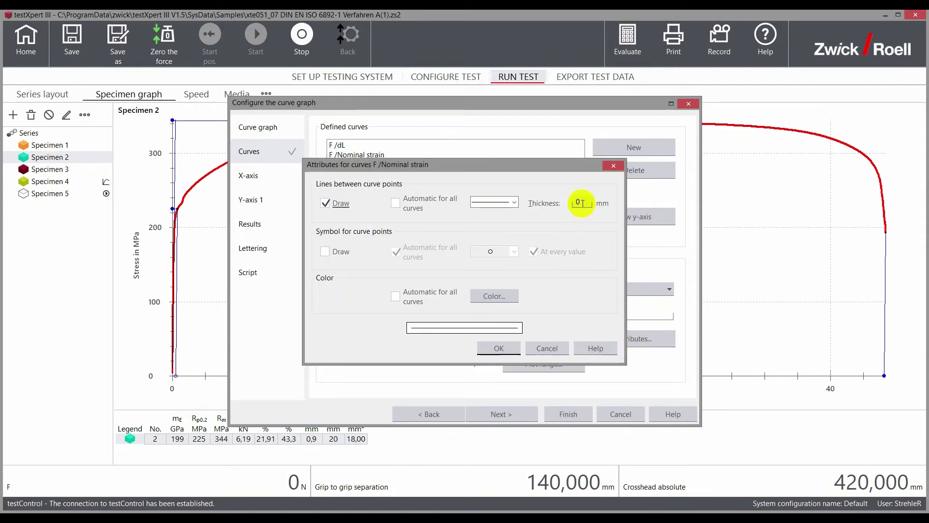
key(BackSpace)
text(1)
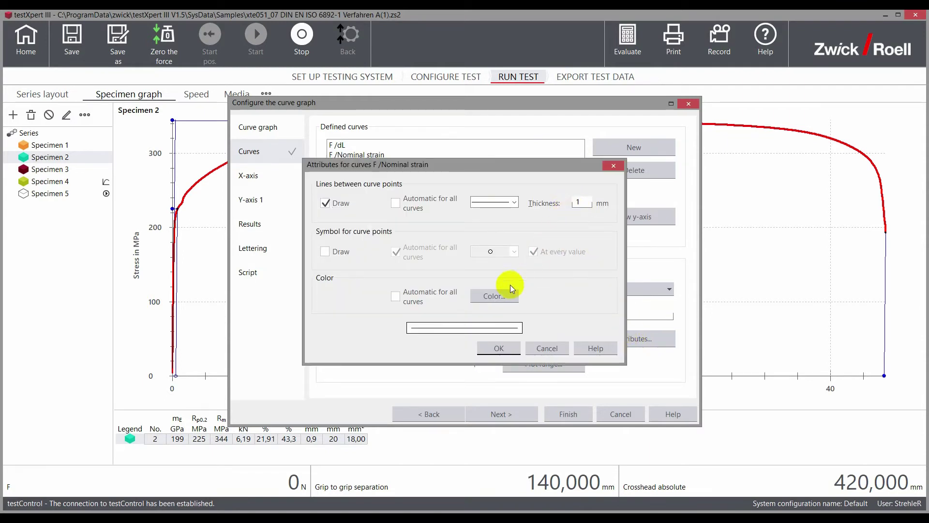
click(499, 295)
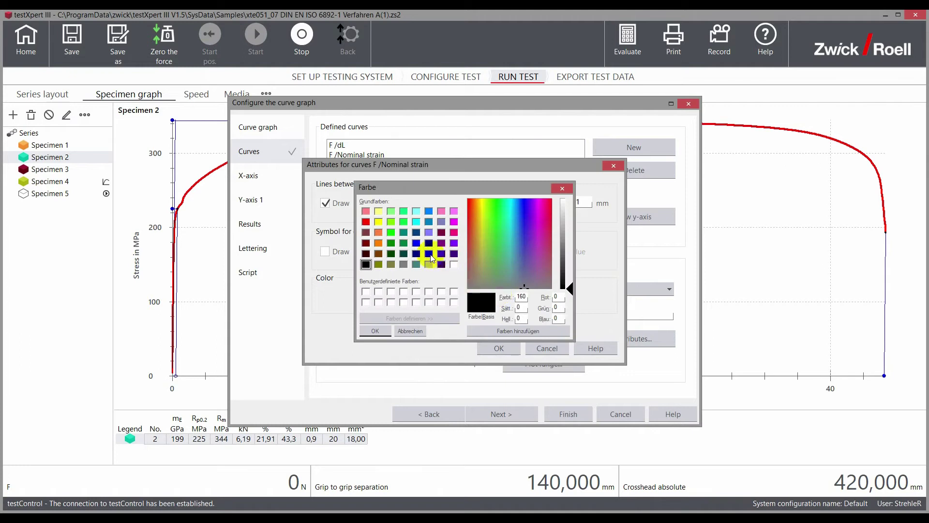
click(416, 243)
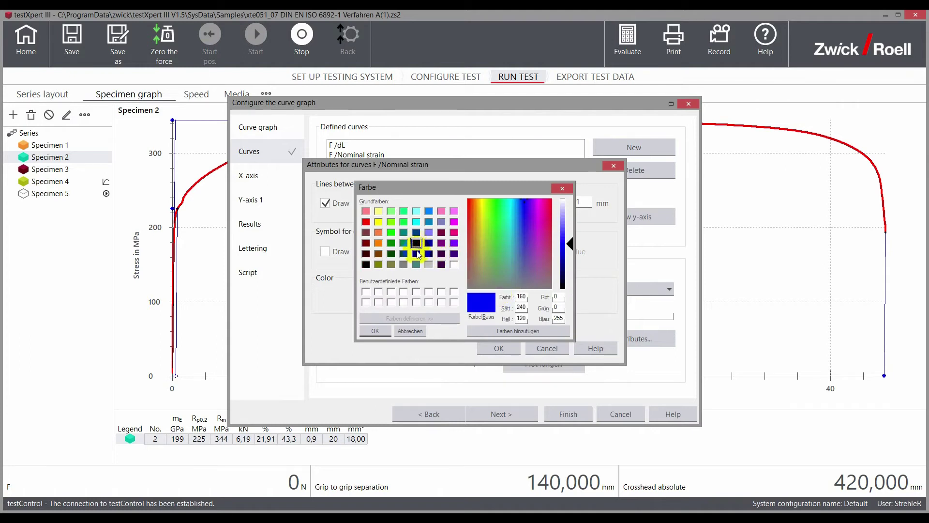
click(377, 330)
click(502, 350)
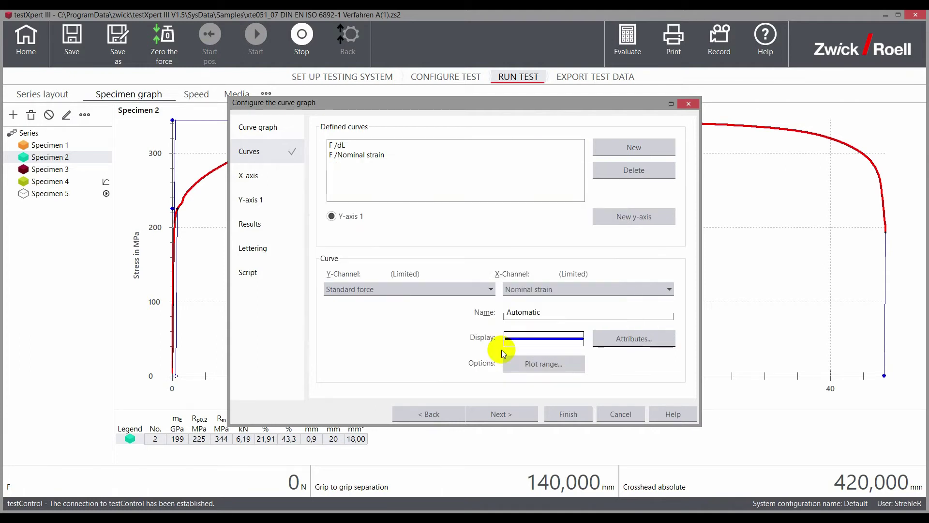
click(561, 413)
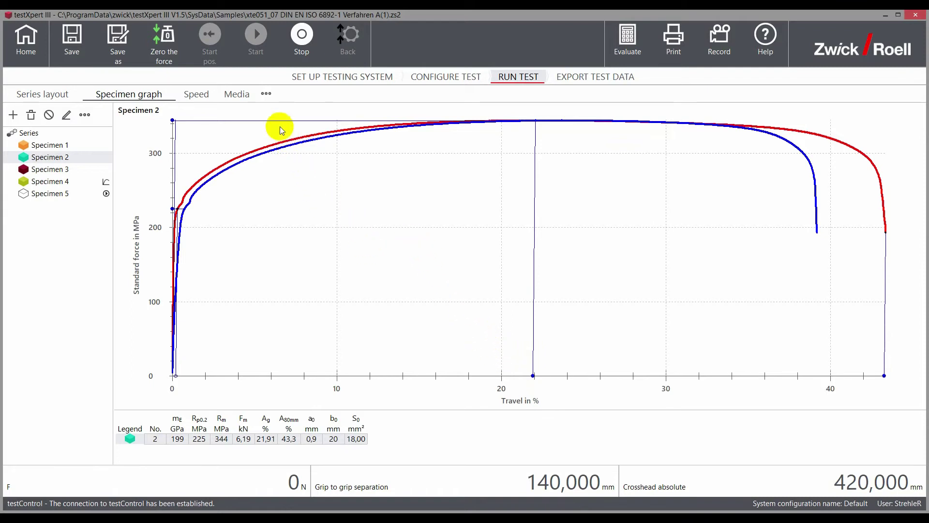
- Create layout 'My Layout' and split it into a narrow left and wide right pane
click(265, 96)
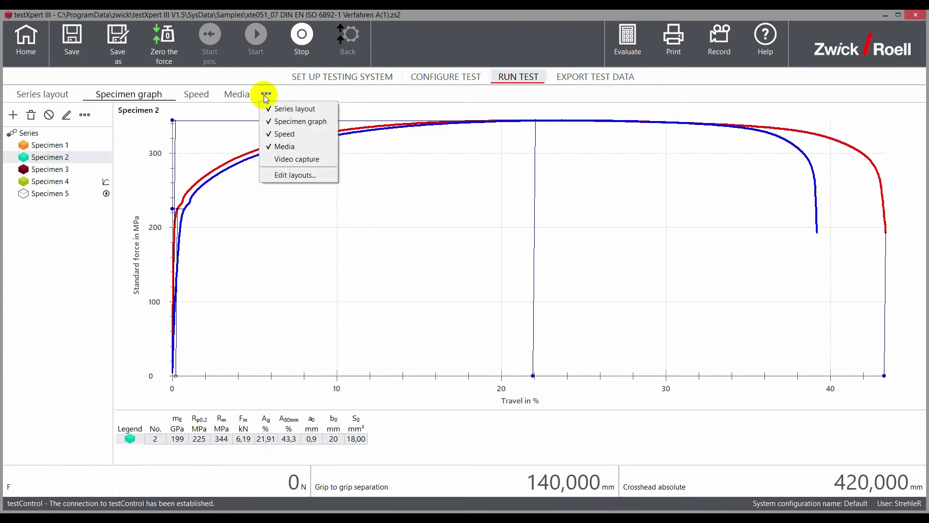
click(279, 175)
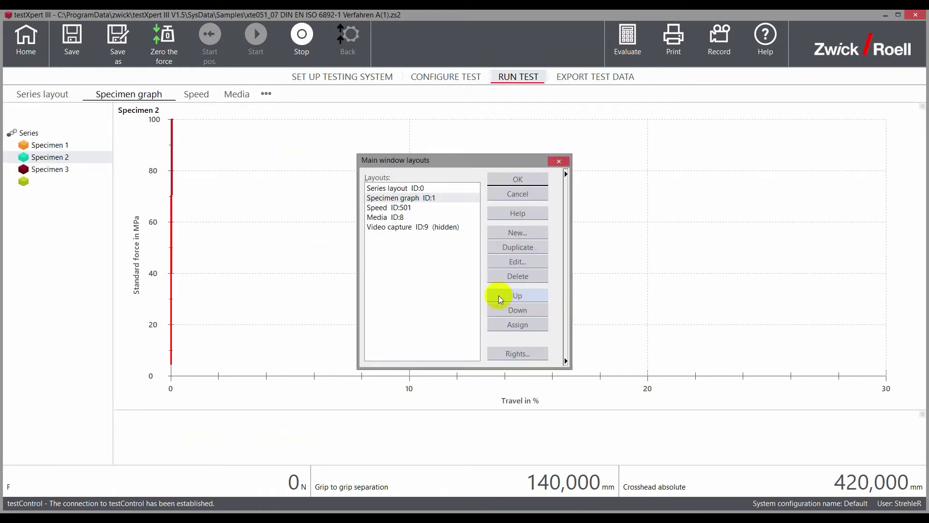
click(507, 235)
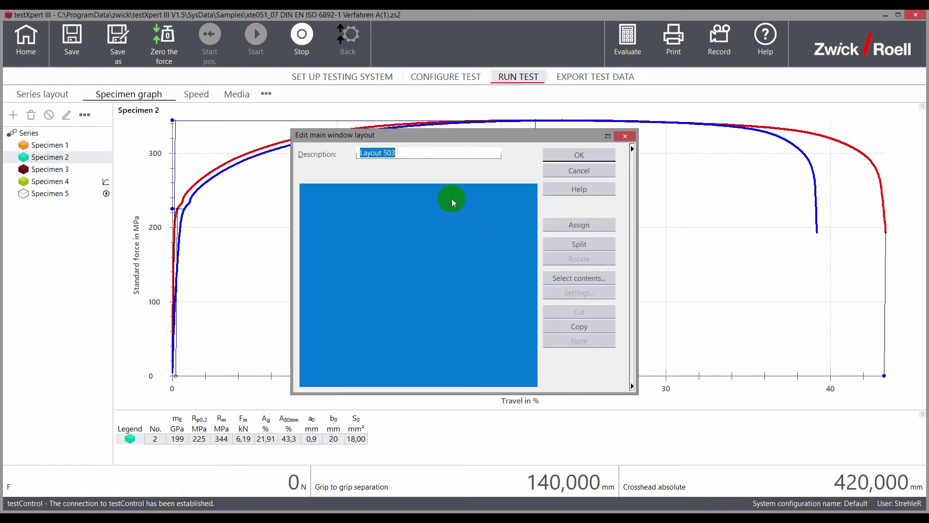
text(My)
text( Layou)
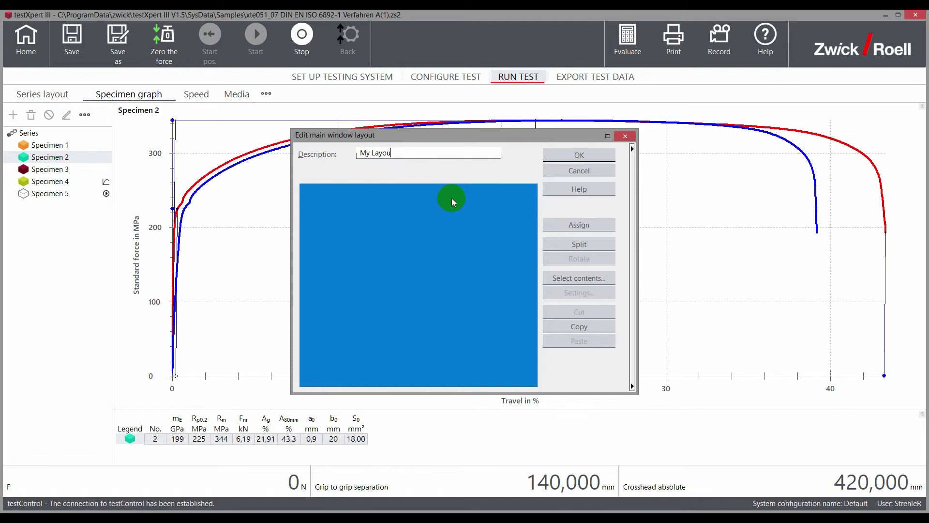
text(t)
click(572, 252)
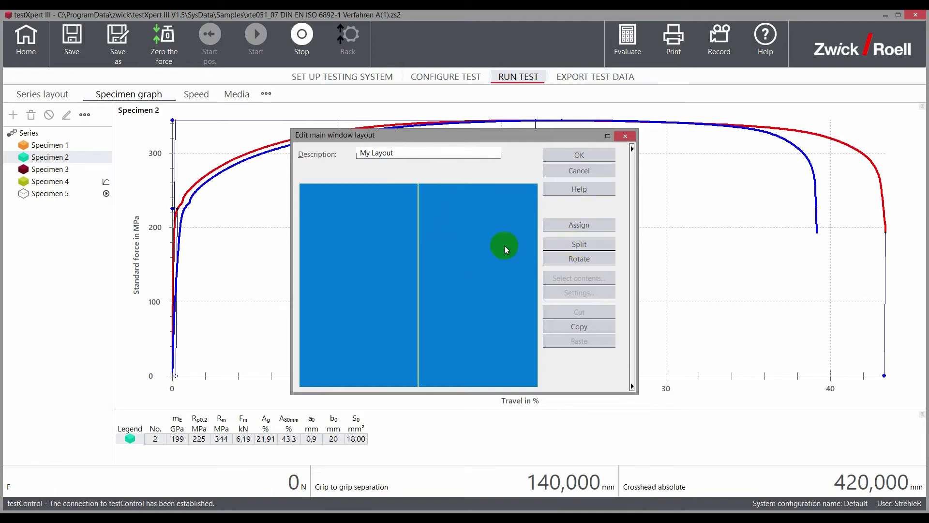
drag(421, 268, 321, 271)
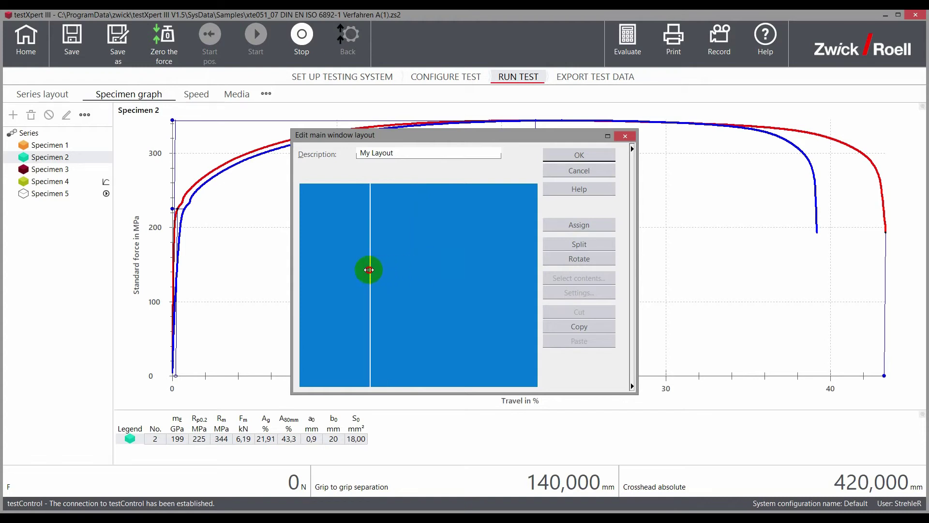
- Assign the Specimen tree element to My Layout's narrow left pane
click(320, 271)
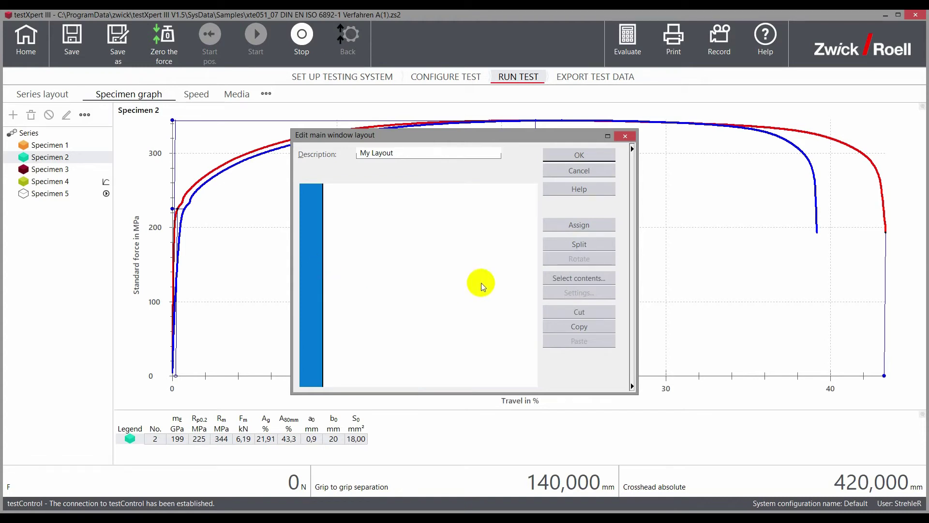
click(562, 279)
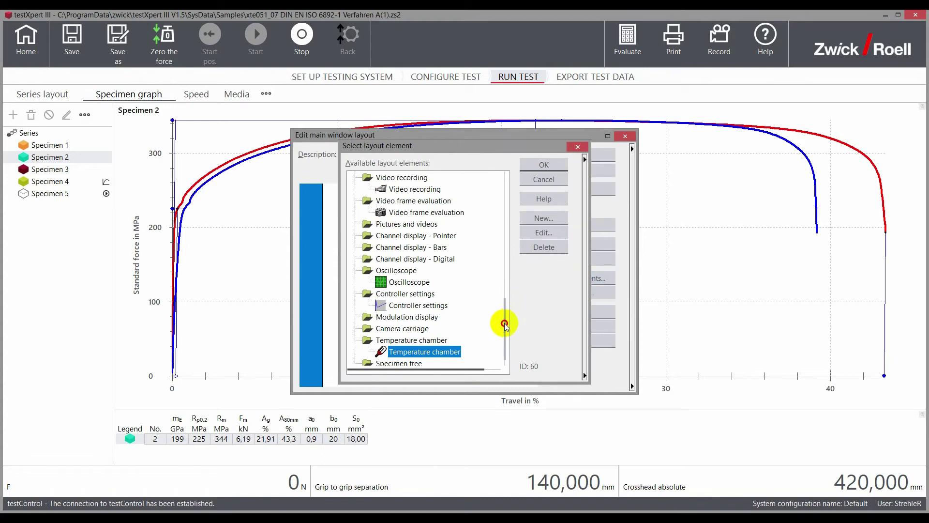
drag(505, 322, 504, 284)
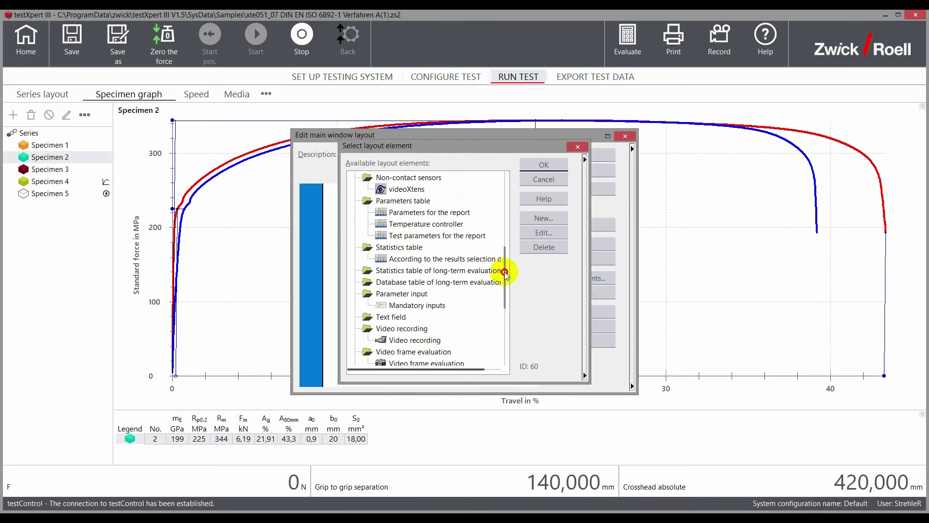
drag(504, 283, 504, 188)
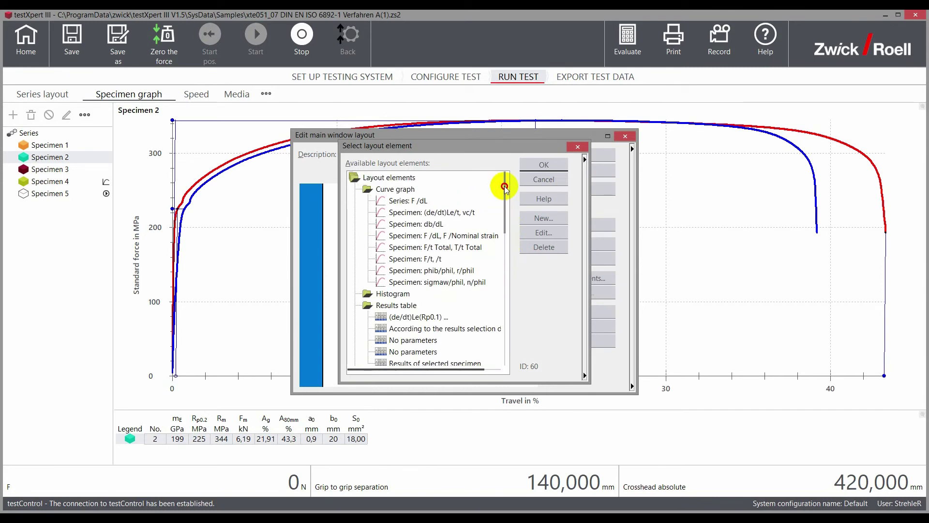
drag(505, 187, 498, 293)
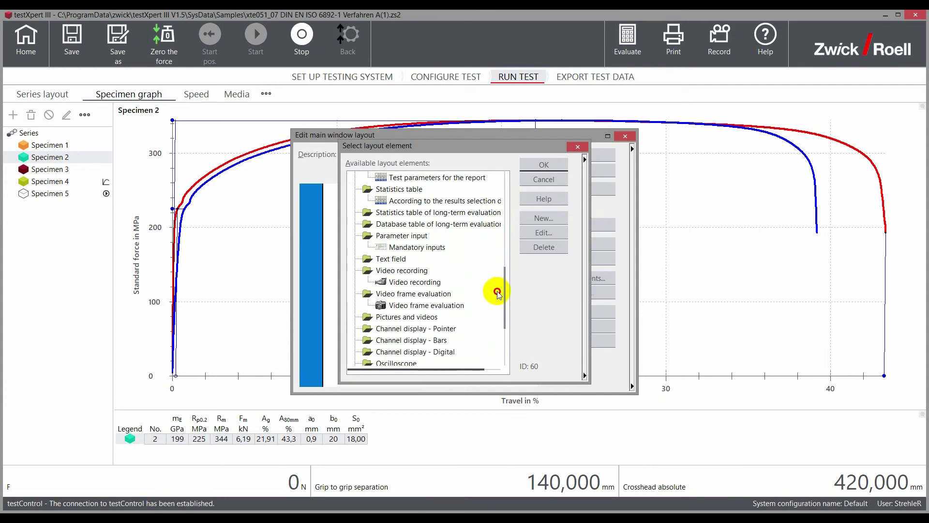
drag(497, 292, 482, 340)
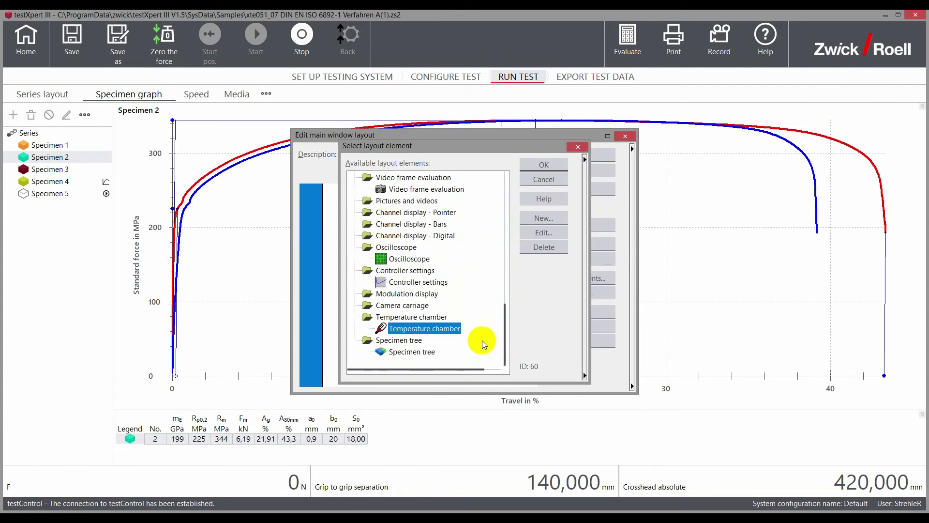
click(404, 353)
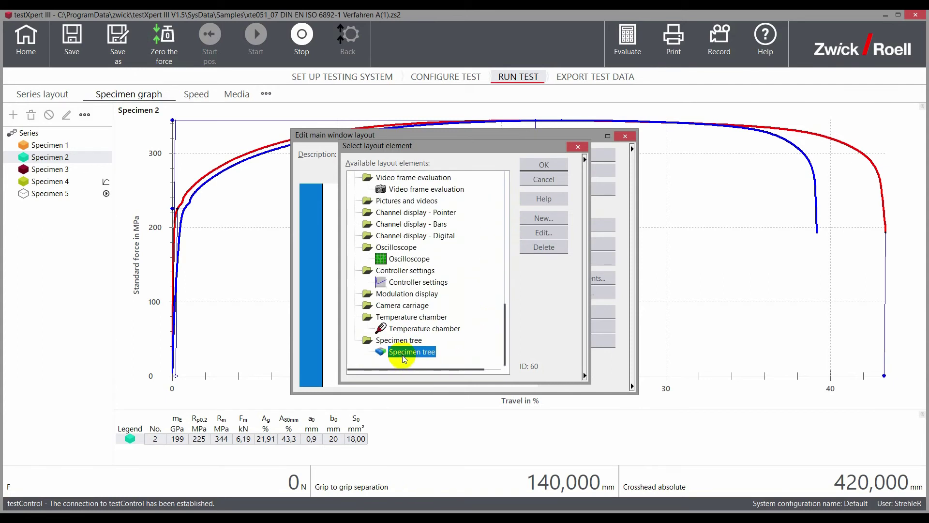
click(545, 163)
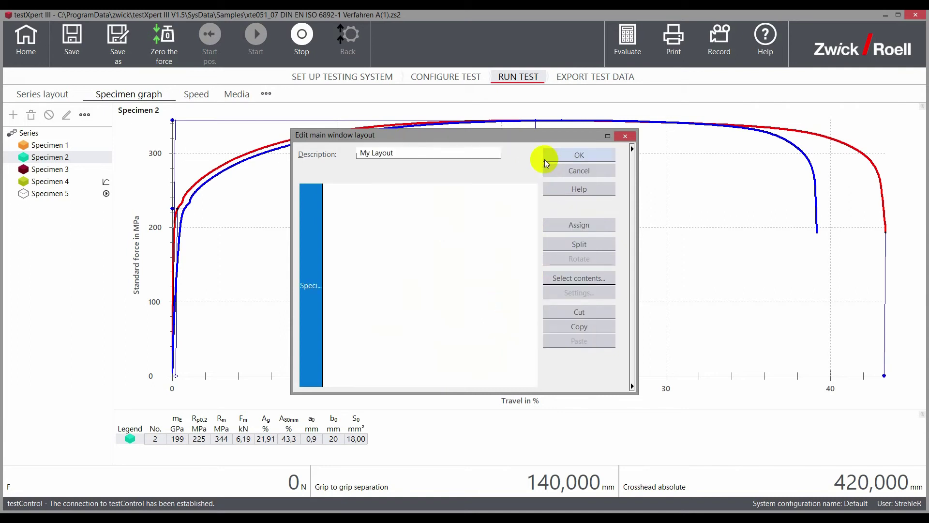
- Create a new curve graph element as the wide right pane's content
click(439, 263)
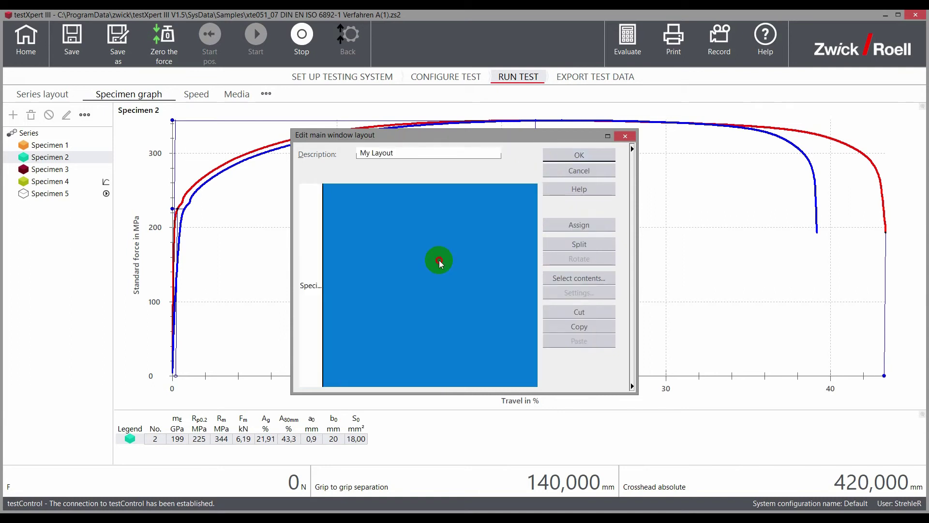
click(572, 279)
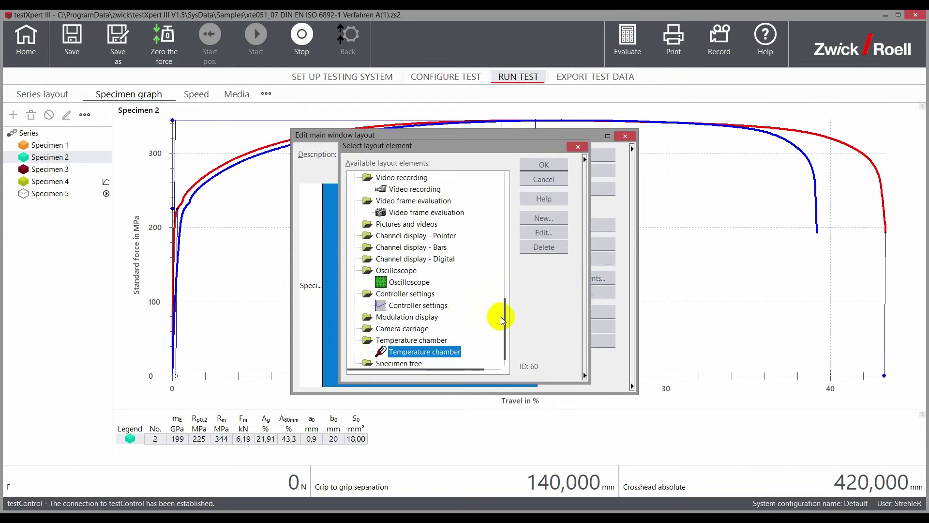
drag(501, 316, 515, 211)
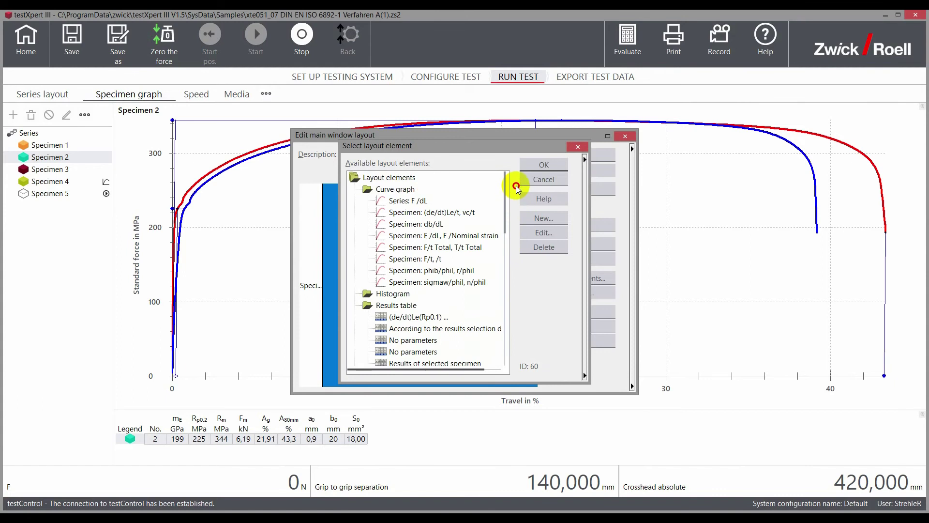
click(396, 190)
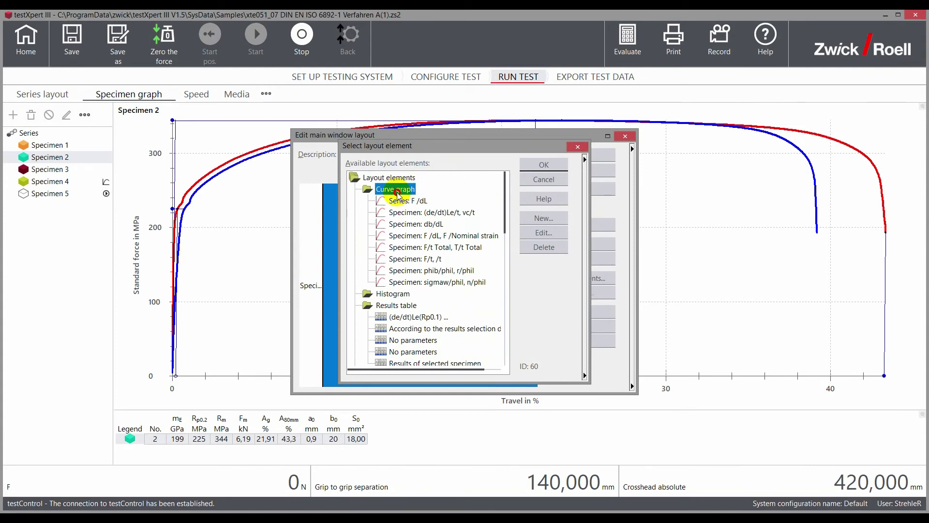
click(542, 219)
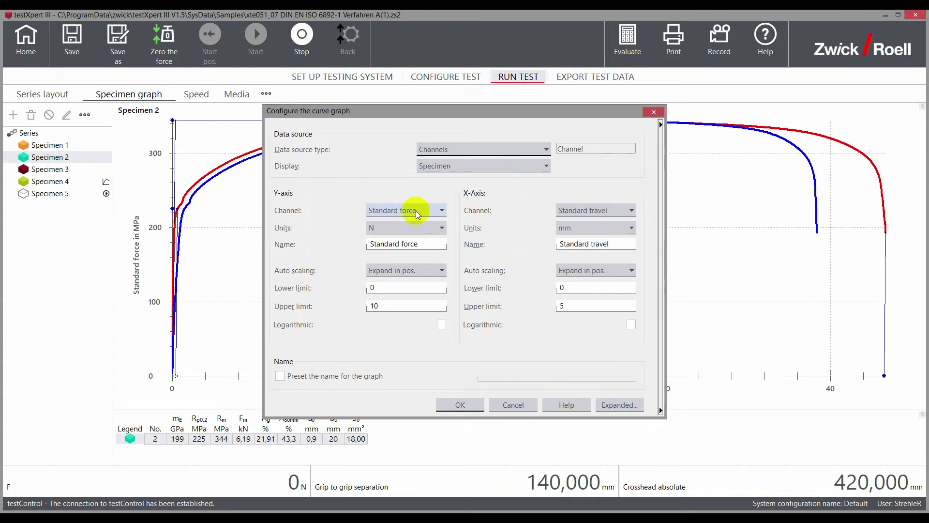
- Plot the graph against Test time with a y-axis named Stress in MPa
click(574, 211)
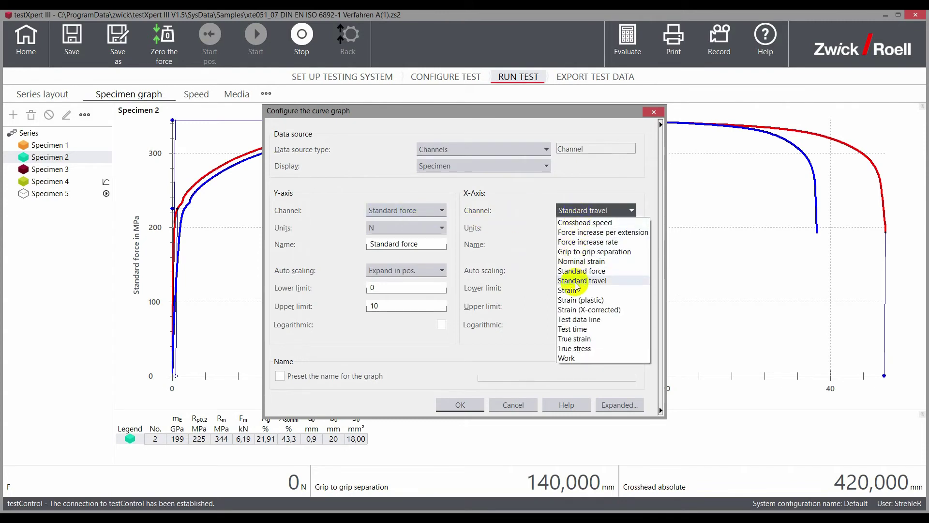
click(574, 329)
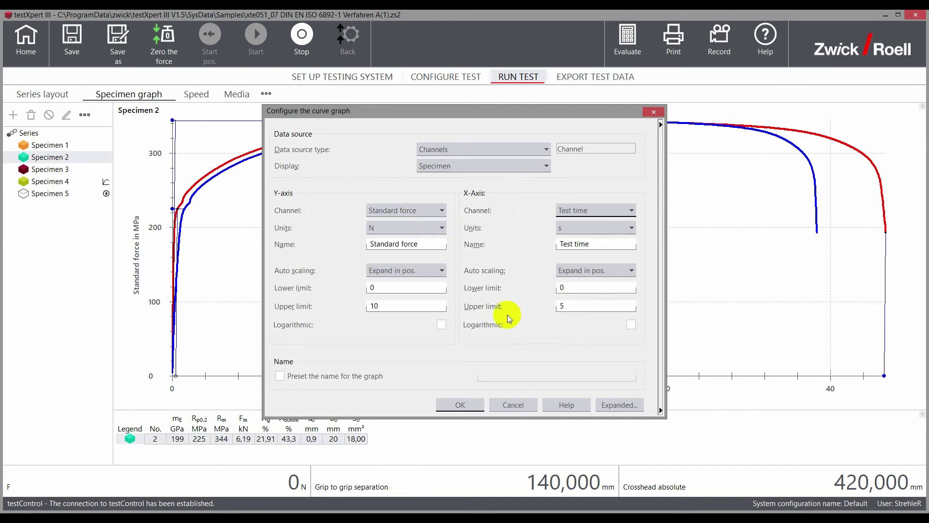
click(427, 227)
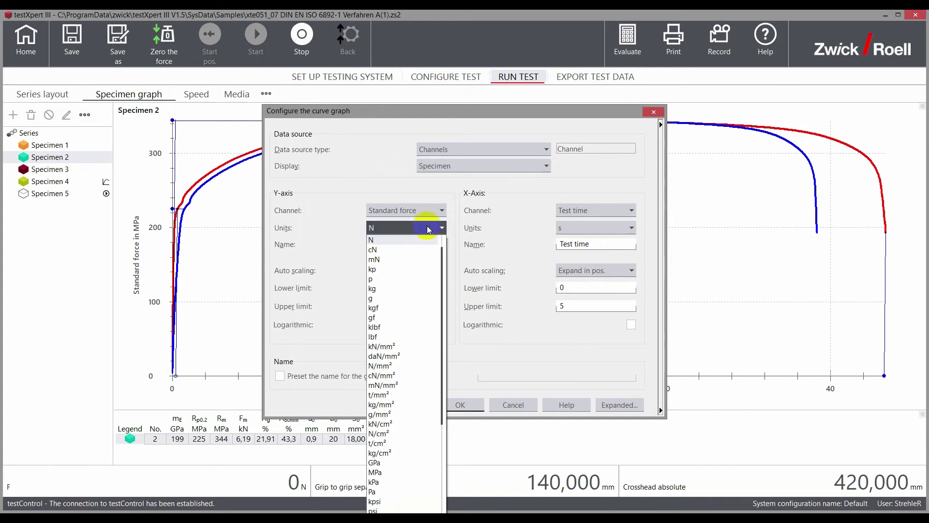
click(389, 473)
drag(425, 244, 361, 245)
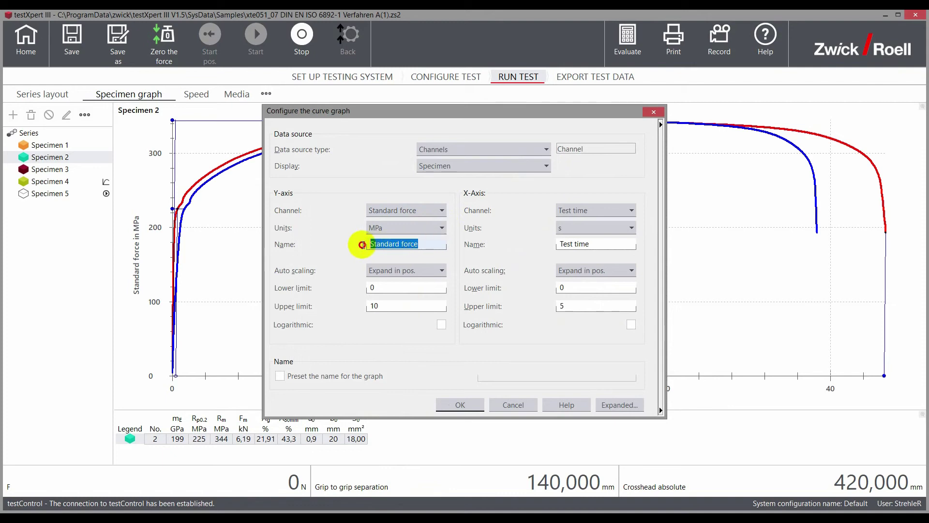
text(Stress)
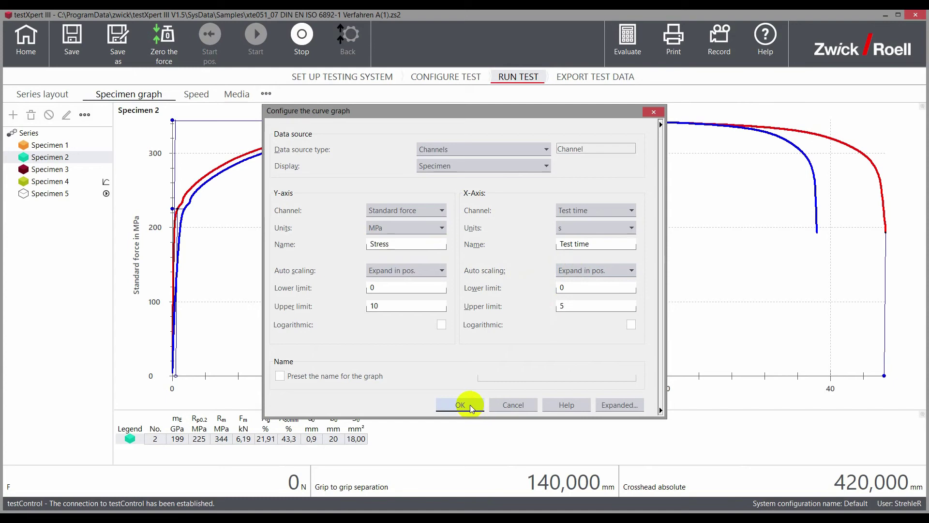
click(470, 404)
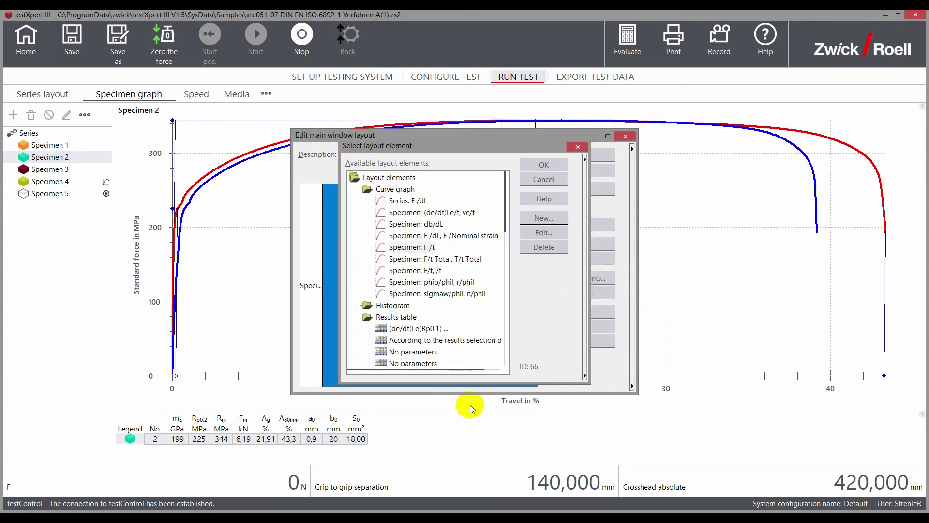
click(531, 167)
- Finish the layout edits and accept Main window layouts to display My Layout
click(565, 155)
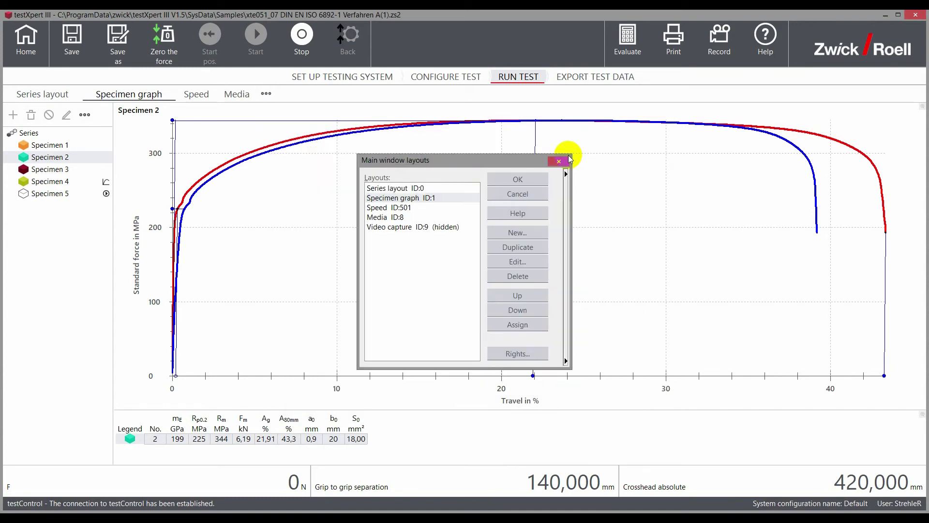
click(530, 181)
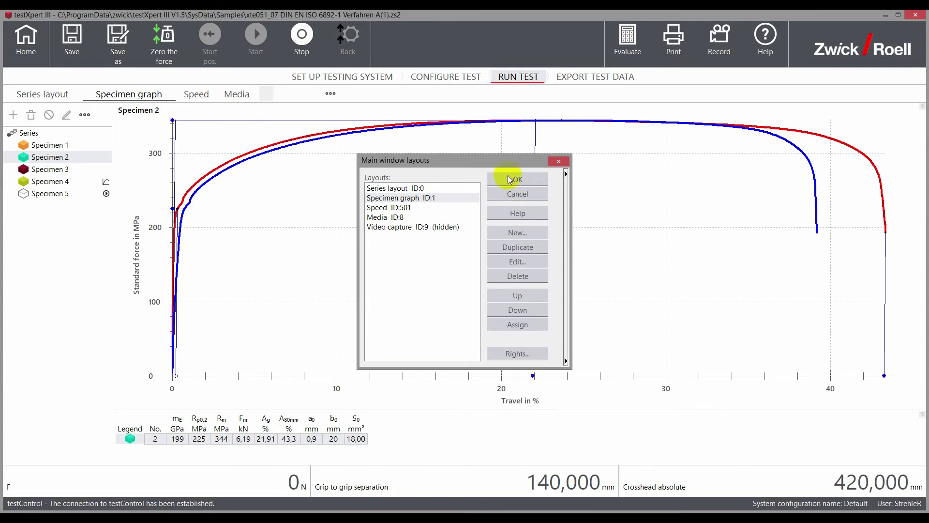
click(510, 179)
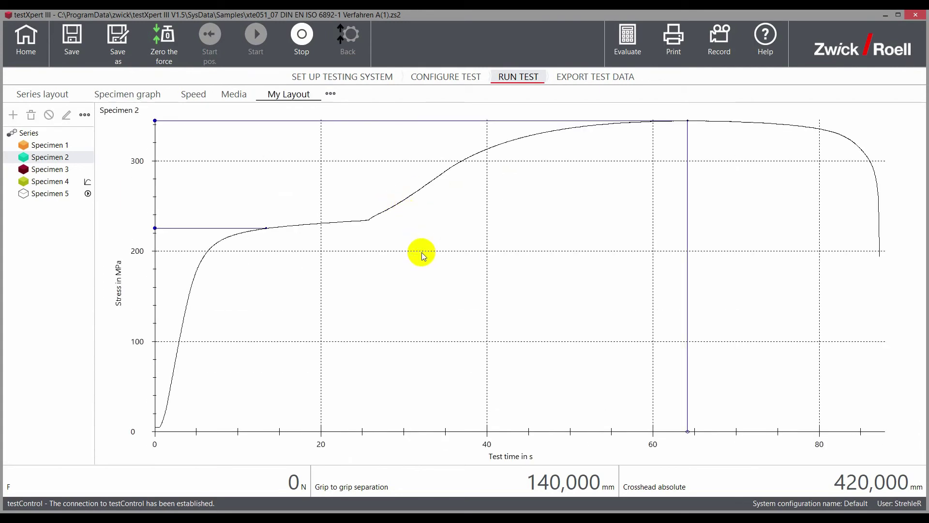
- Reopen the curve graph configuration for My Layout's stress–time graph
click(347, 176)
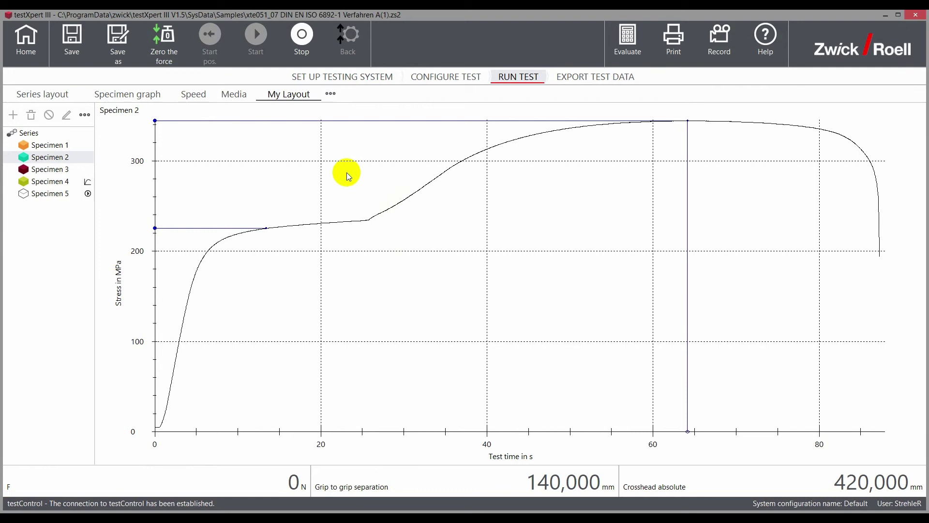
right_click(346, 175)
click(356, 181)
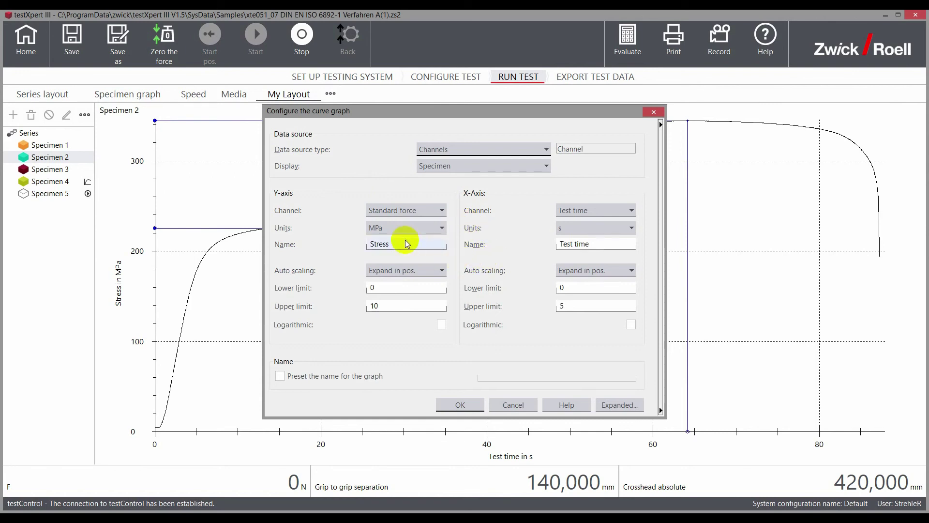
- In the expanded configuration, set the F /t curve's line colour to red
click(614, 401)
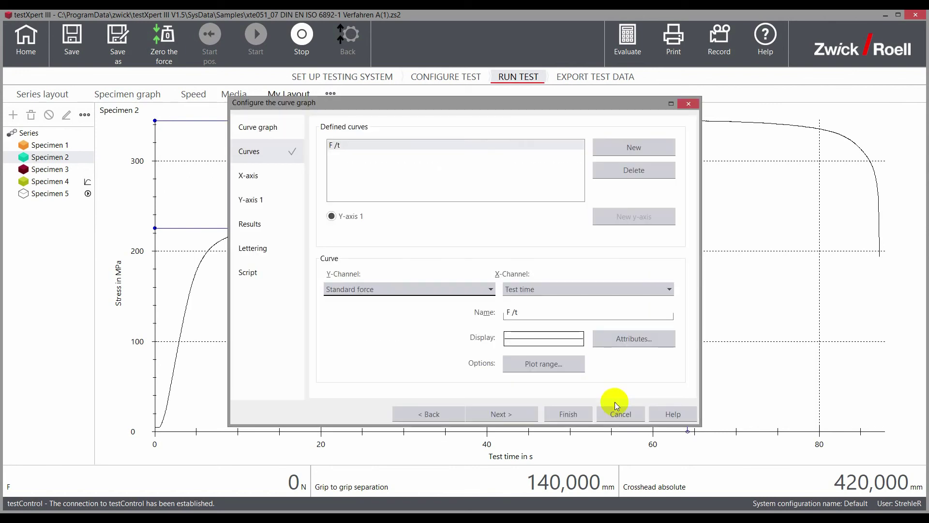
click(620, 339)
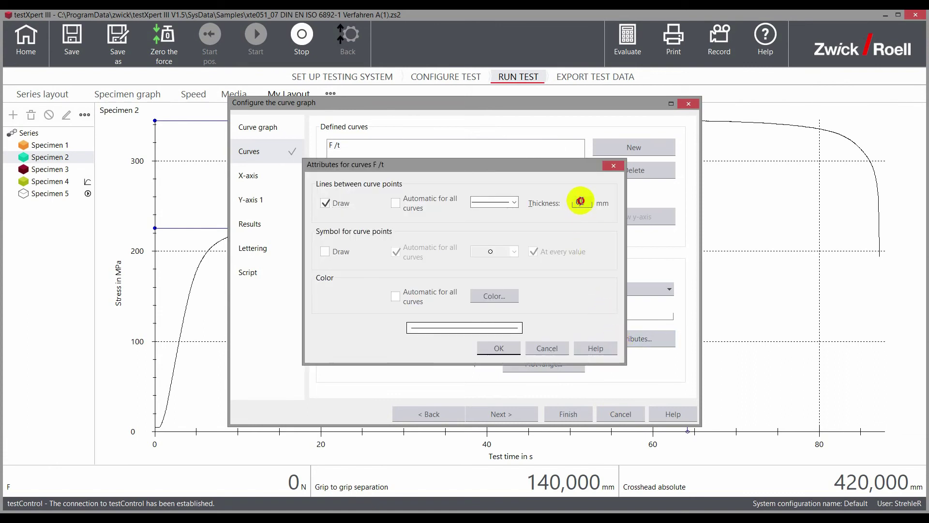
double_click(577, 203)
text(1)
click(494, 295)
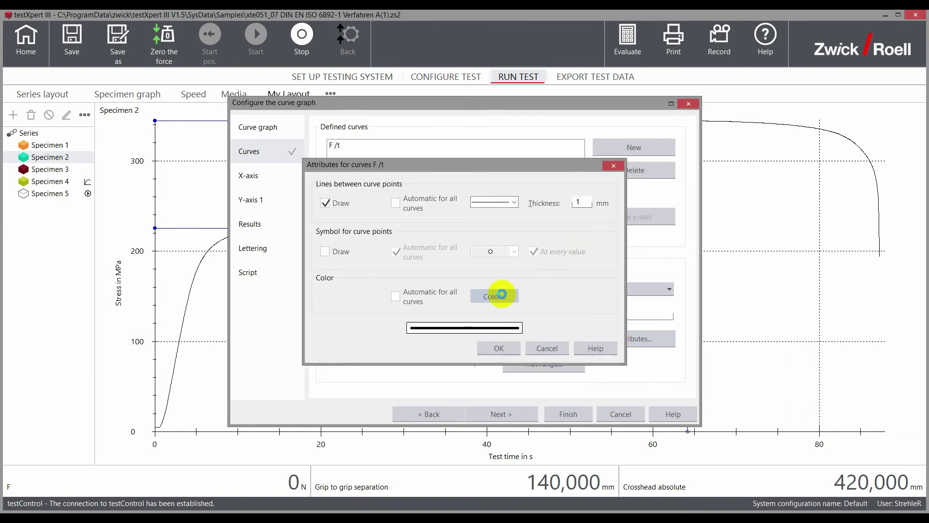
click(366, 222)
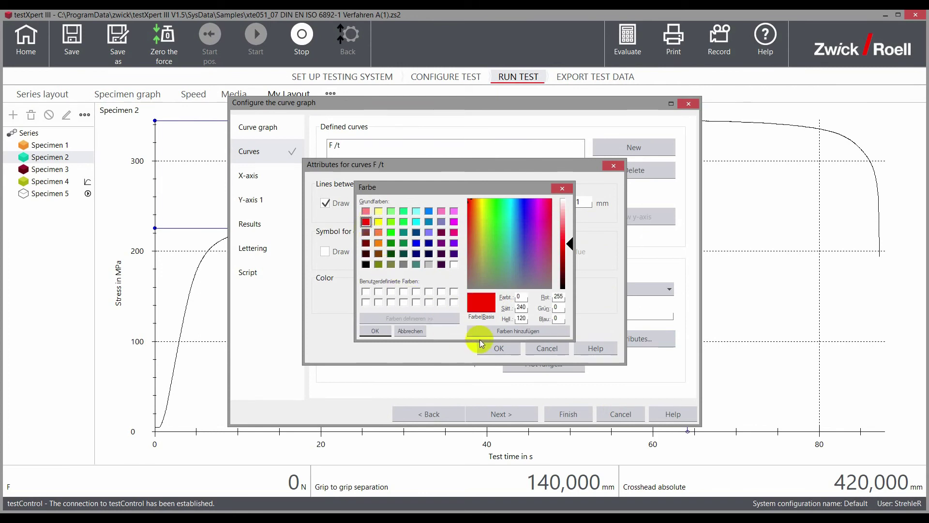
click(375, 330)
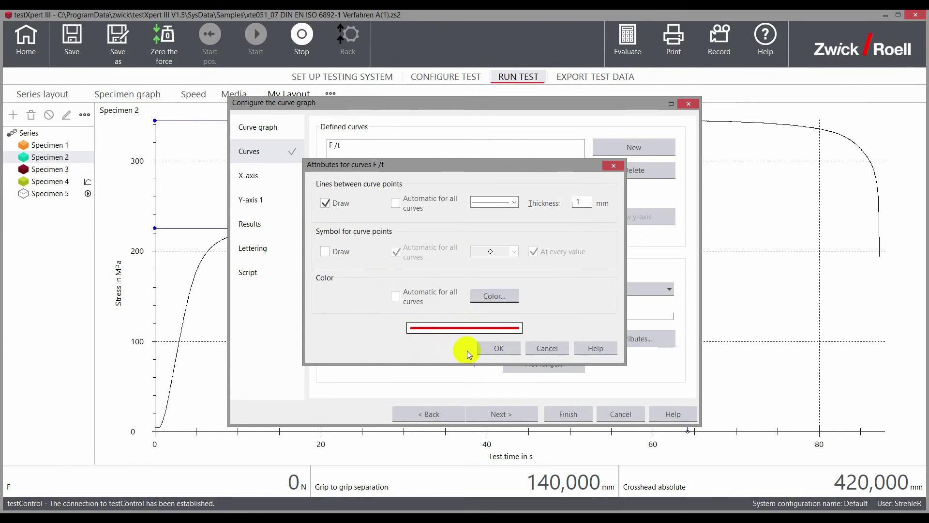
click(493, 350)
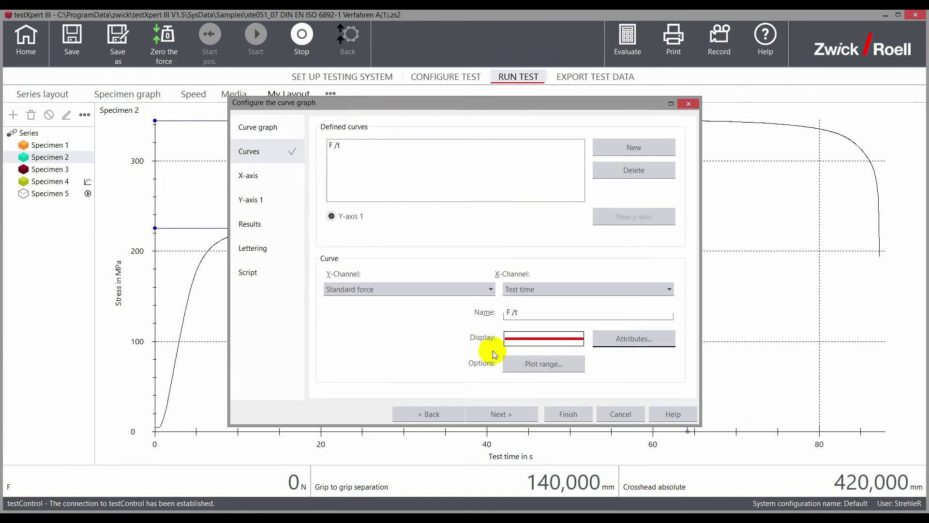
- Add a new curve plotting Work against test time on a second y-axis
click(629, 149)
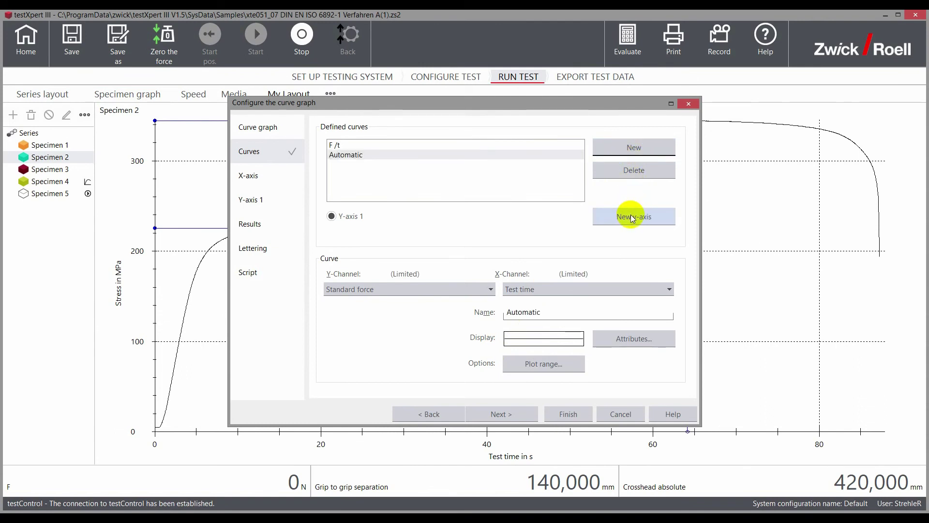
click(631, 217)
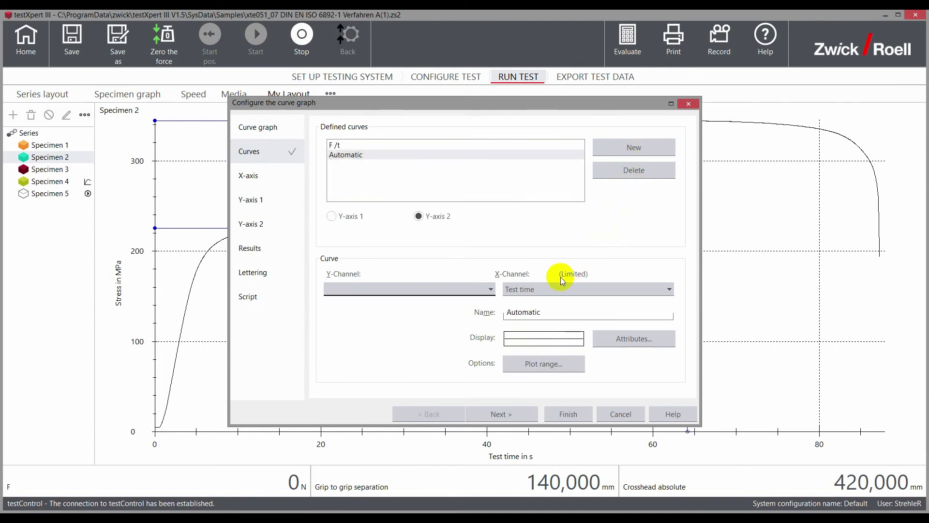
click(496, 290)
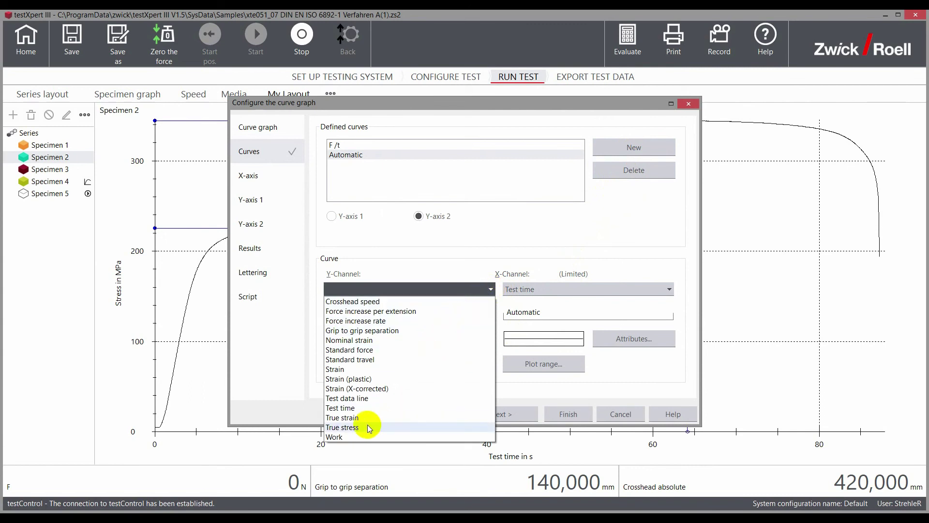
click(350, 435)
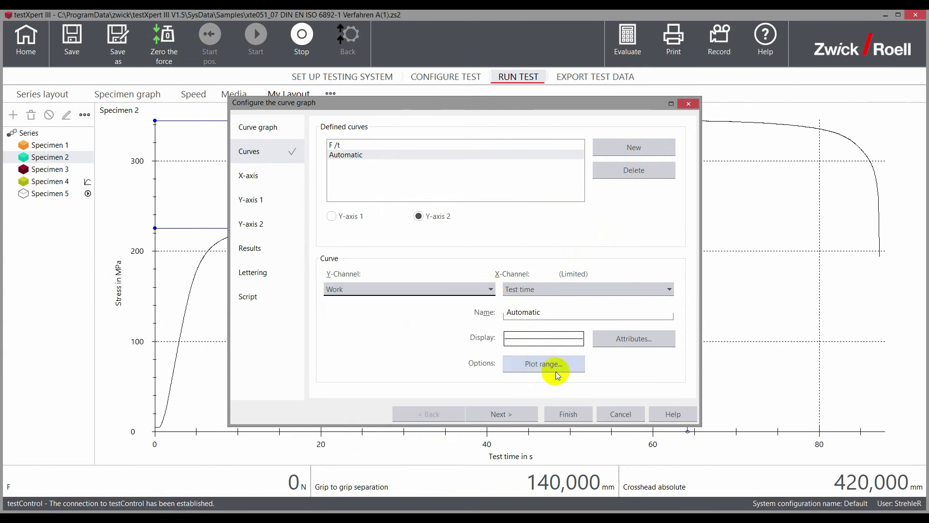
- Give the work curve line thickness 1 and a bright green colour
click(620, 339)
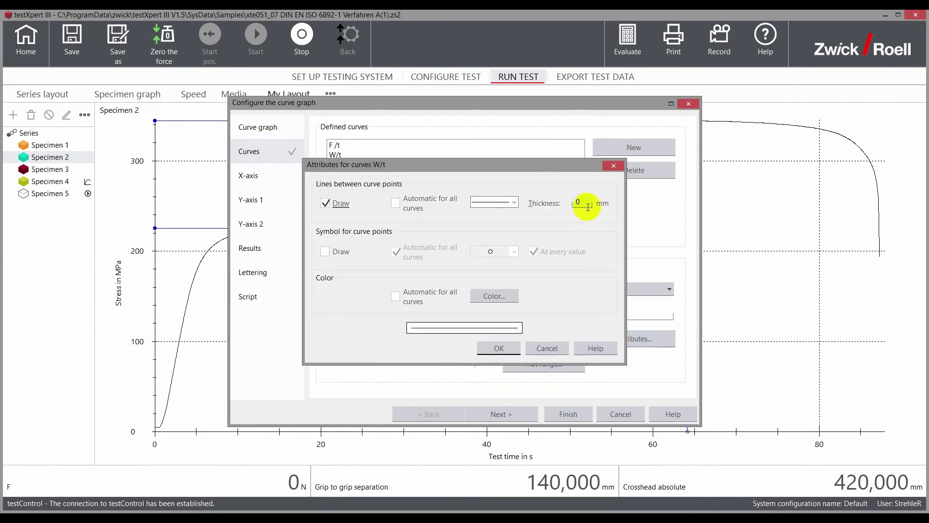
text(1)
click(496, 296)
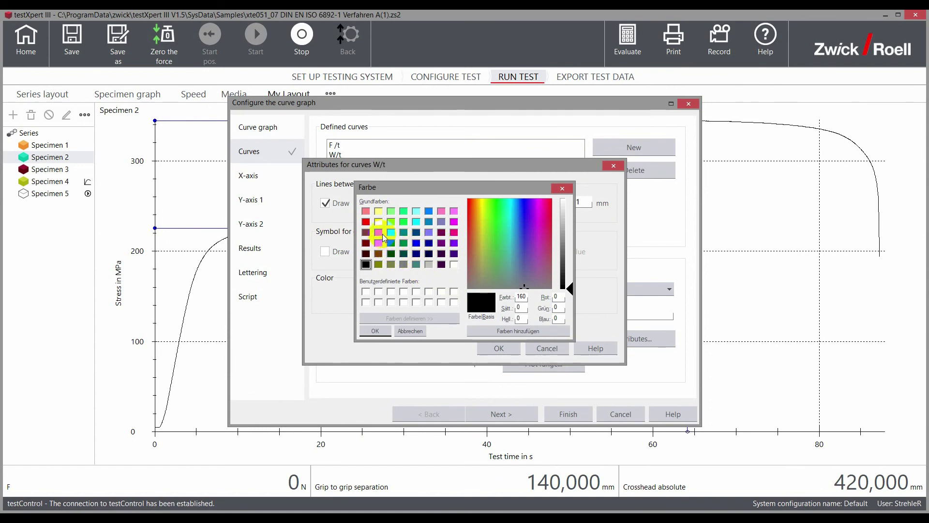
click(390, 235)
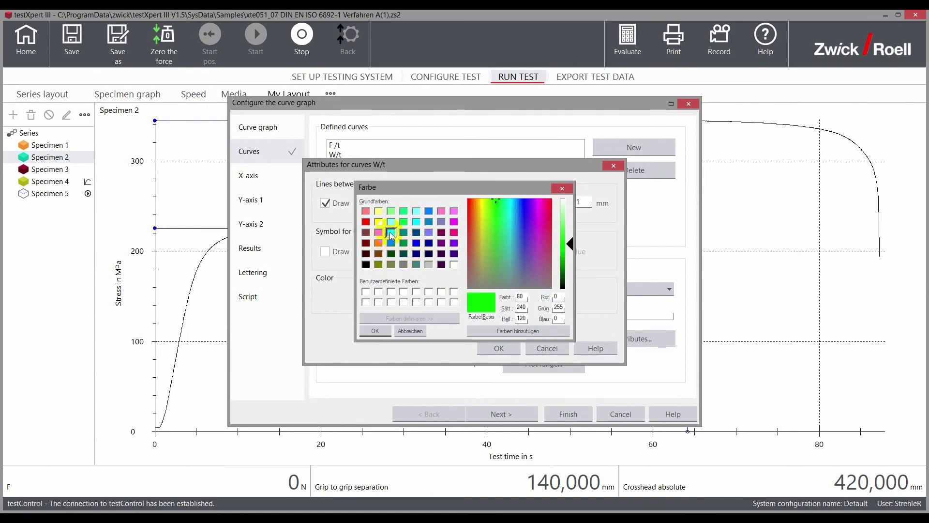
click(375, 331)
click(488, 347)
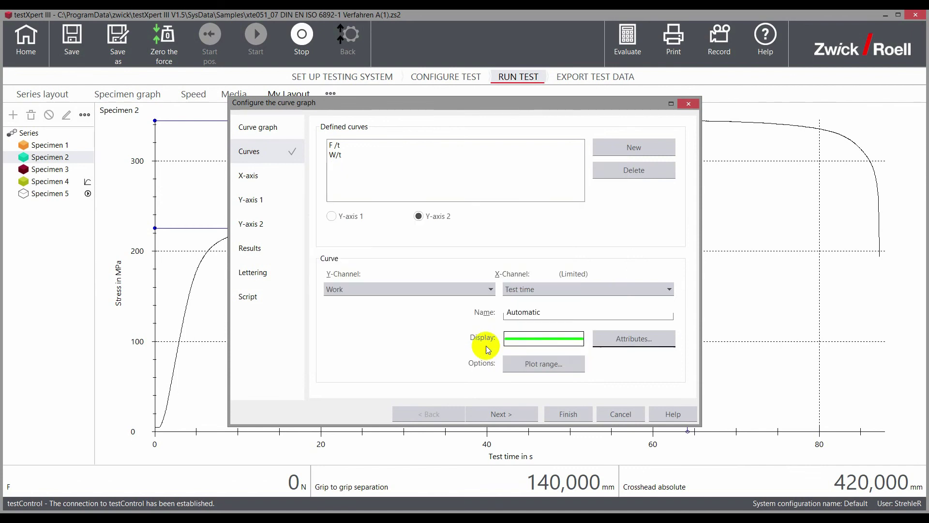
- Apply the graph configuration, then reopen Configure Curve graph from the graph's menu
click(566, 414)
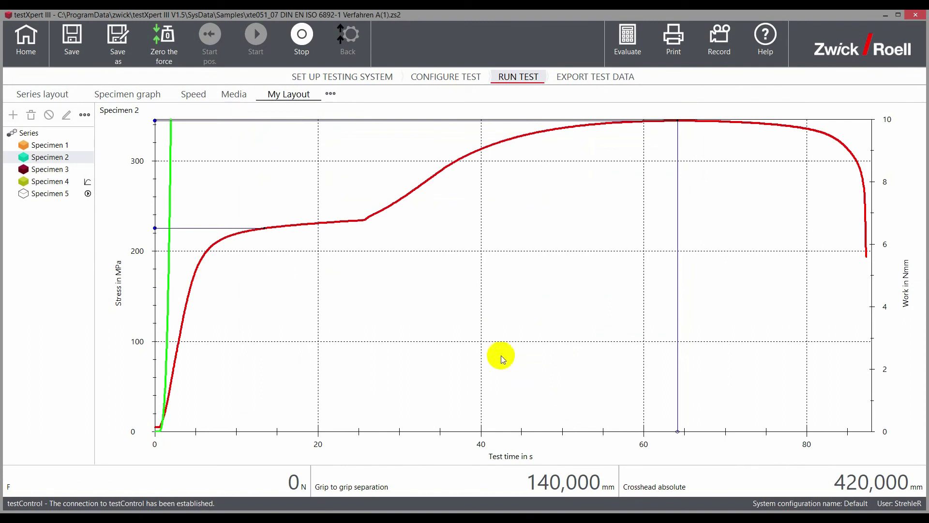
right_click(462, 288)
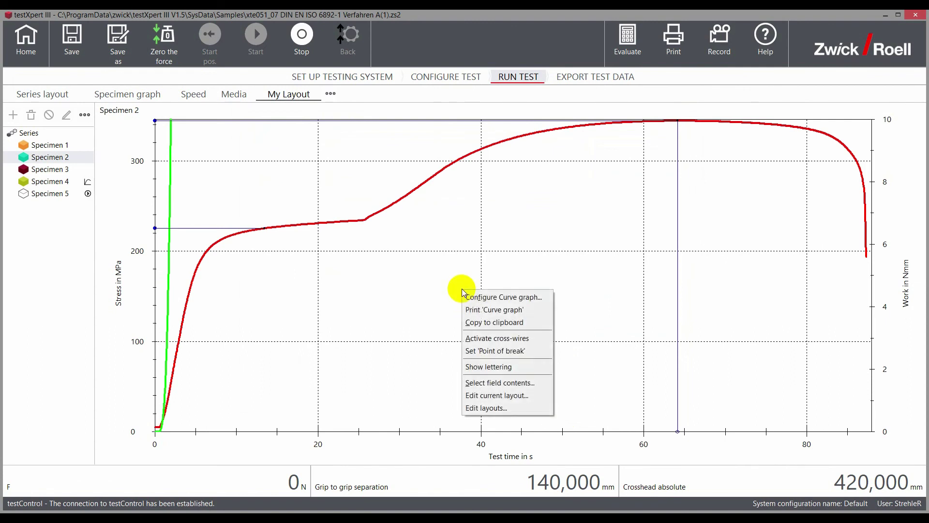
click(474, 297)
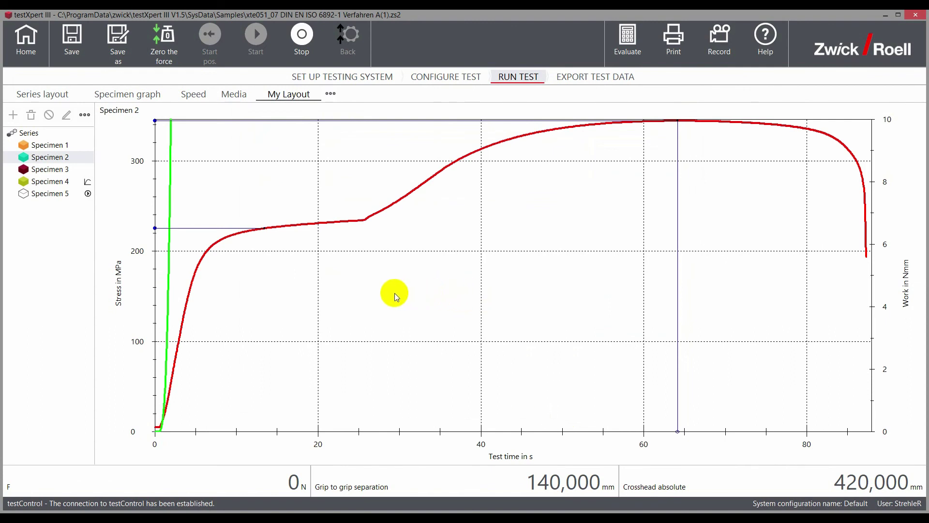
- Set Y-axis 2 (Work) auto scaling to 'Range used' and apply the configuration
click(252, 227)
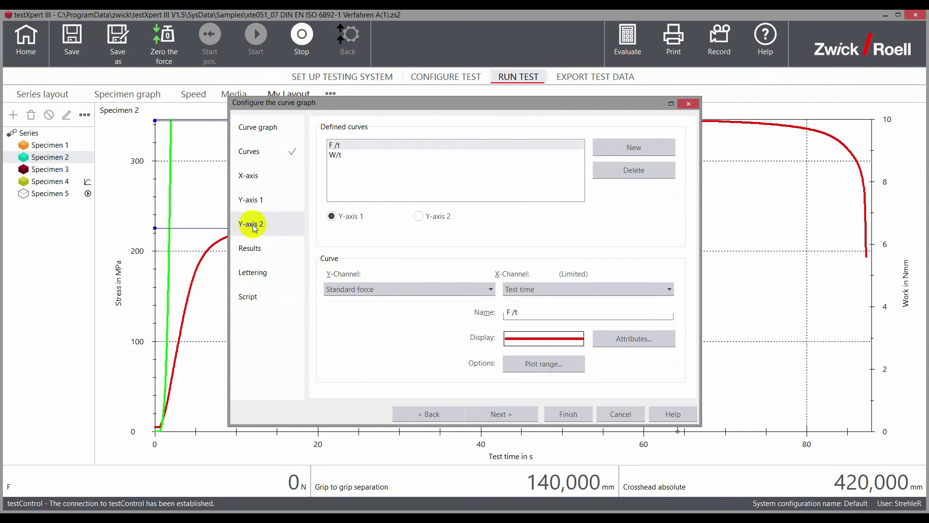
click(253, 227)
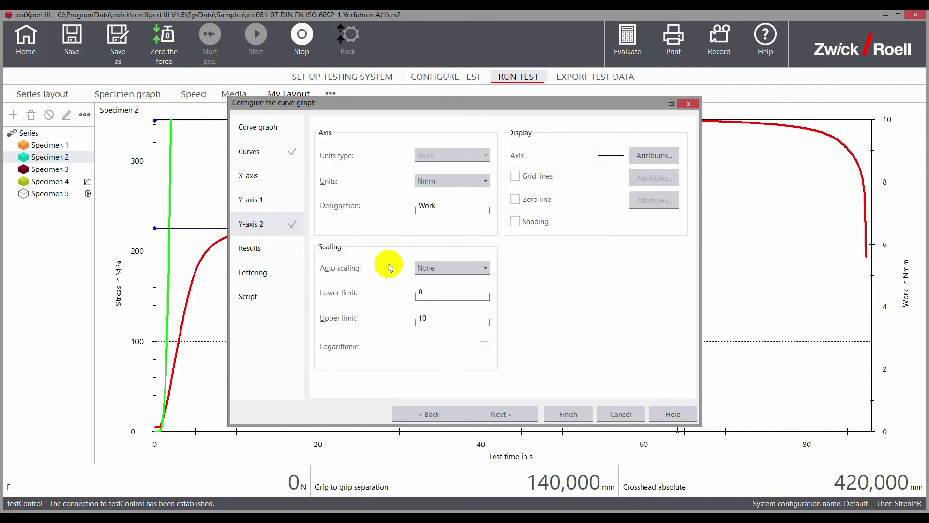
click(438, 271)
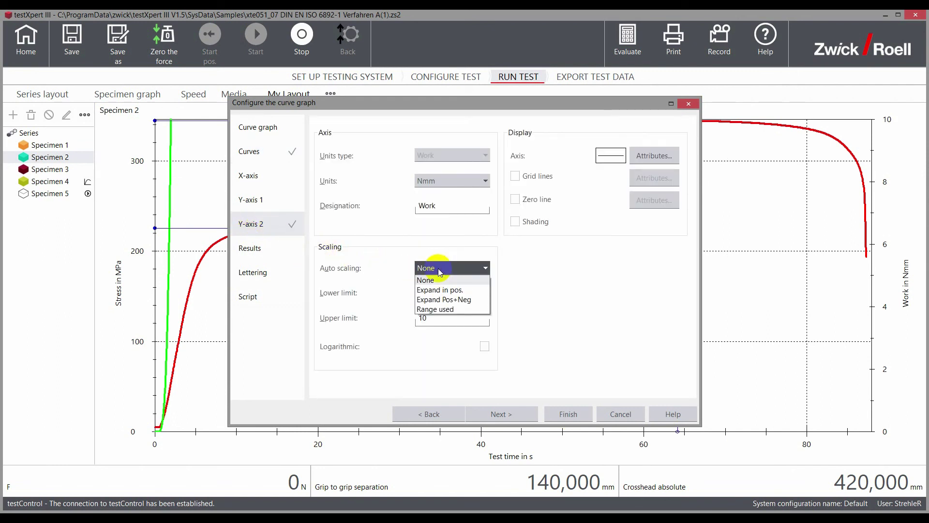
click(441, 311)
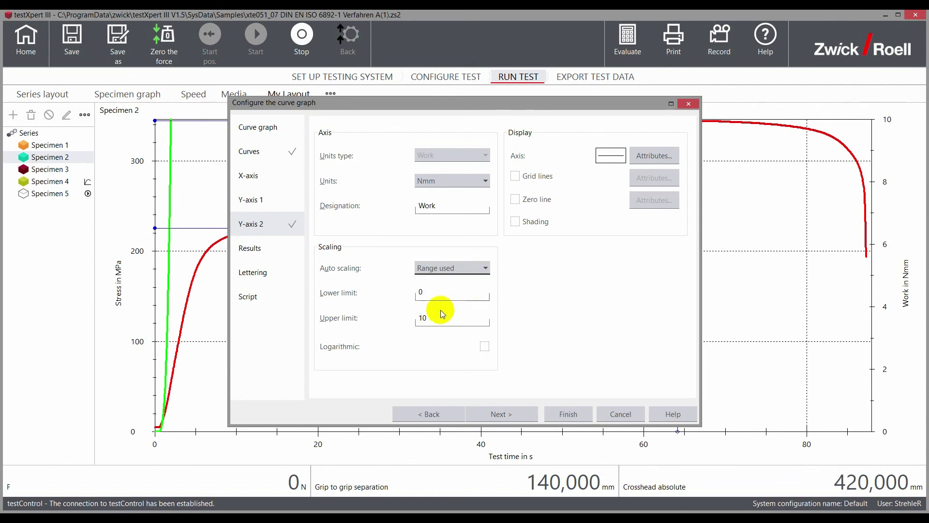
click(571, 416)
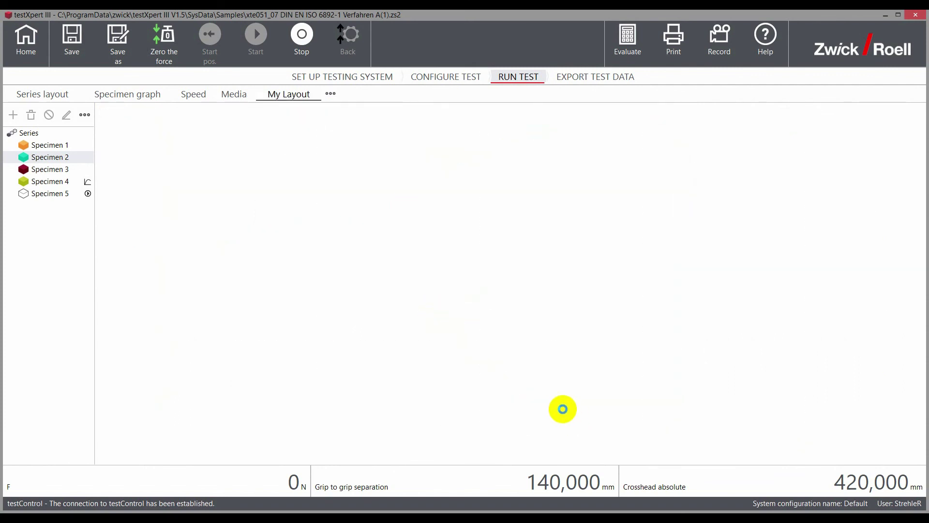